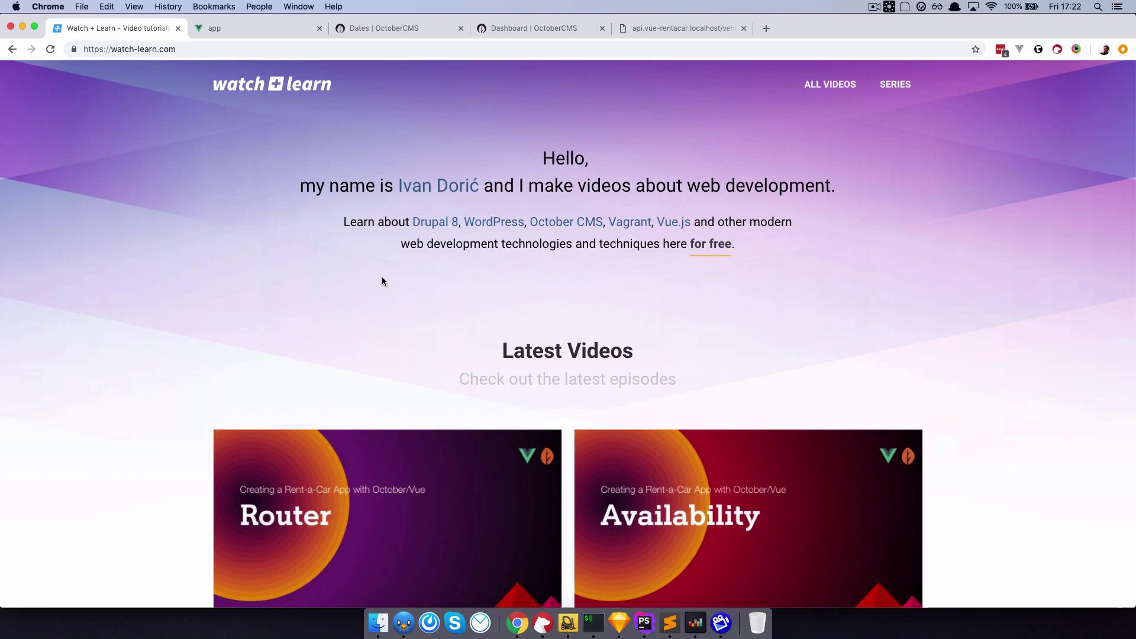
In Trotter, choose Paris as the location and set pickup to 7 Dec 2018, 17:22.
click(250, 28)
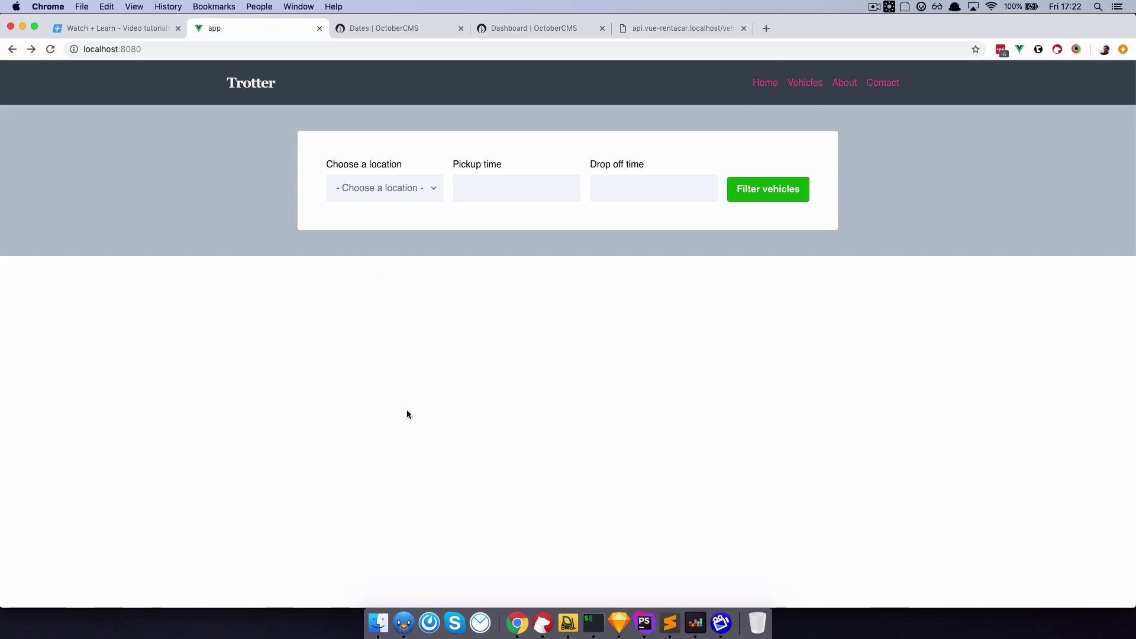
click(409, 198)
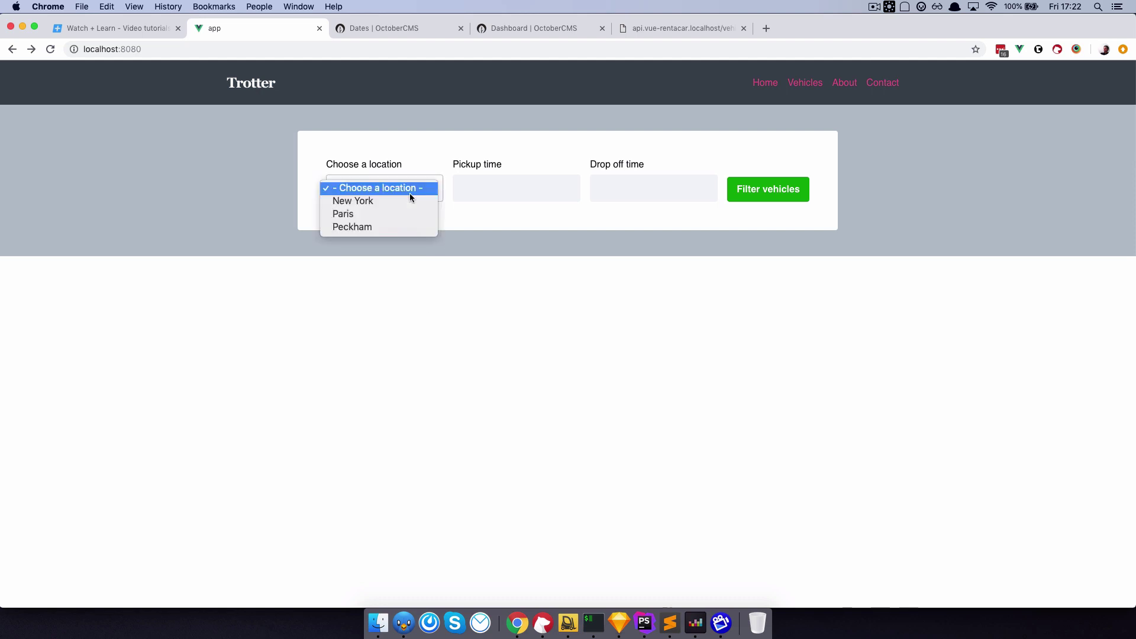
click(396, 217)
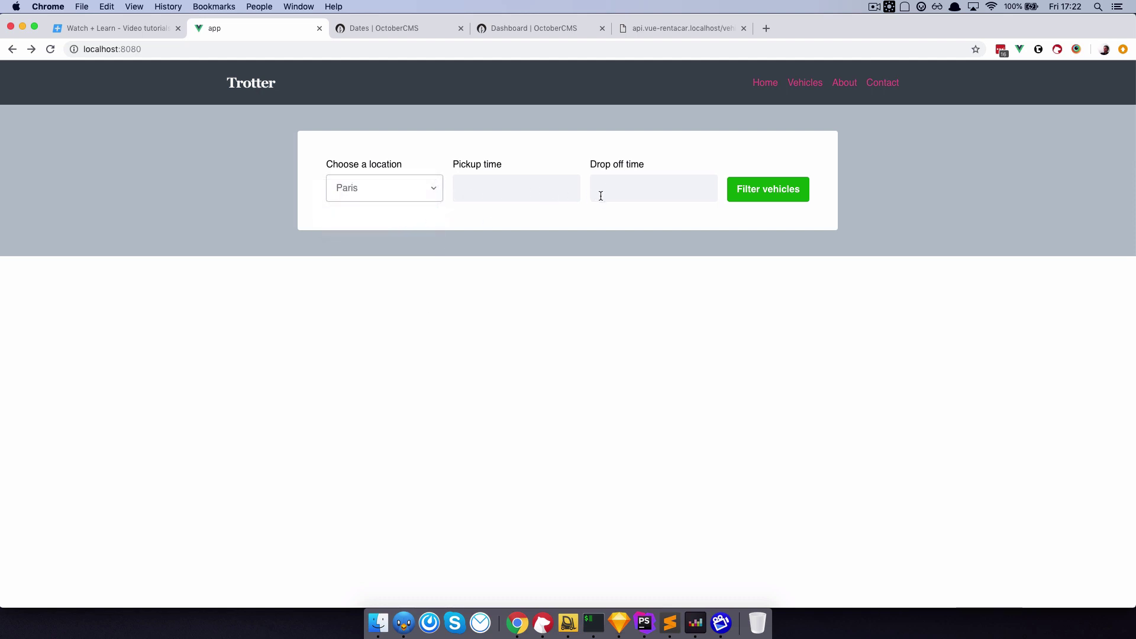
click(549, 192)
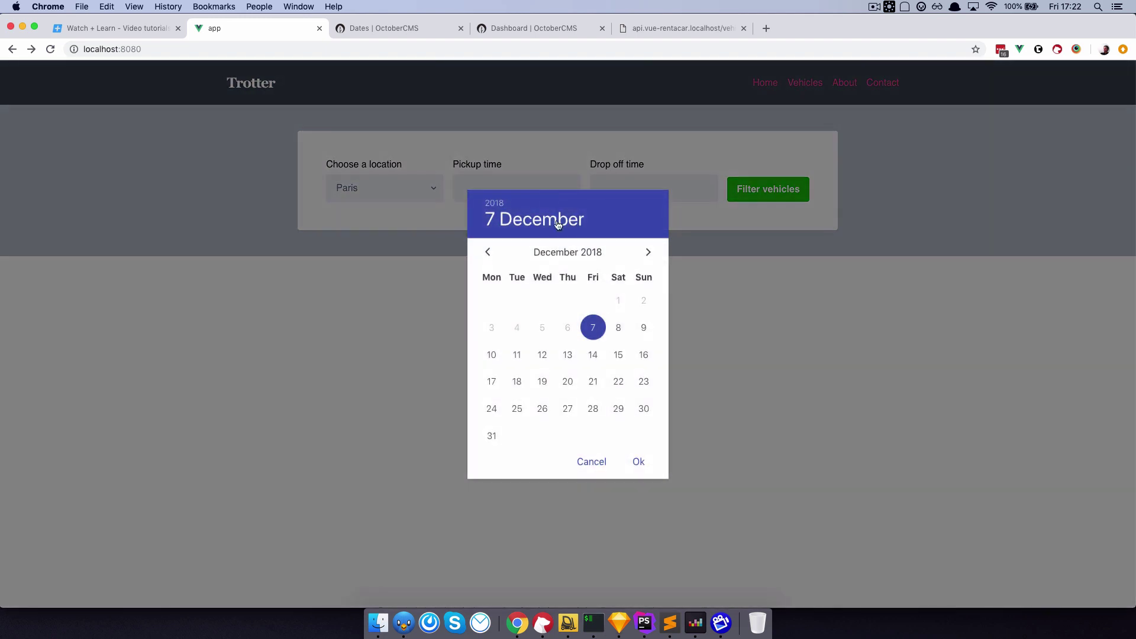
click(639, 461)
click(641, 450)
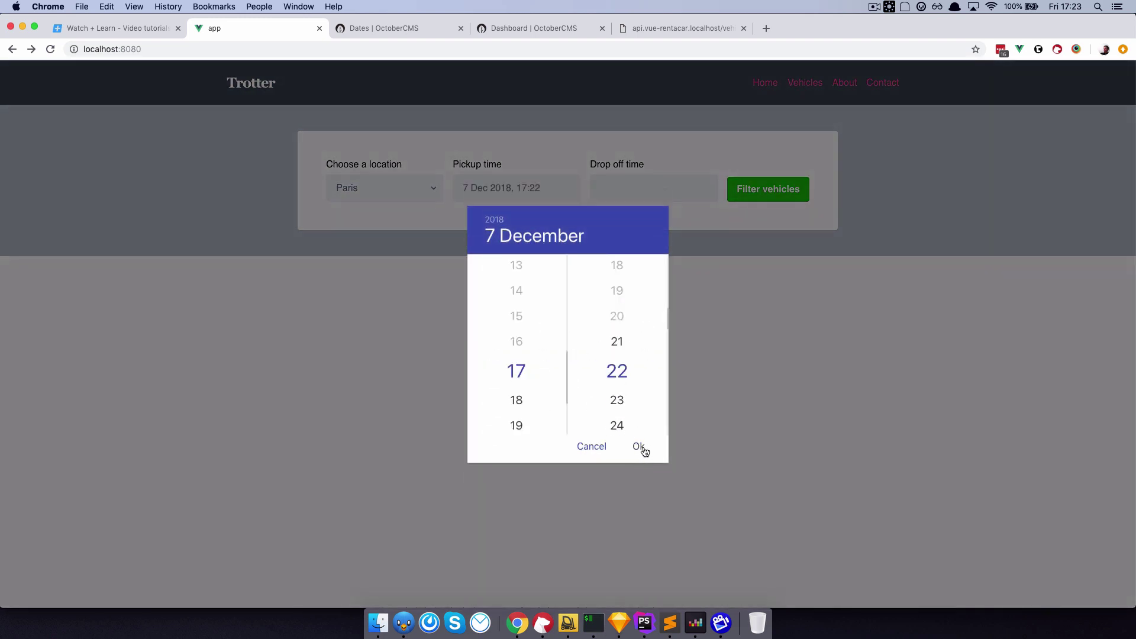
Set drop-off to 14 Dec 2018, 17:23 and filter the available vehicles.
click(640, 194)
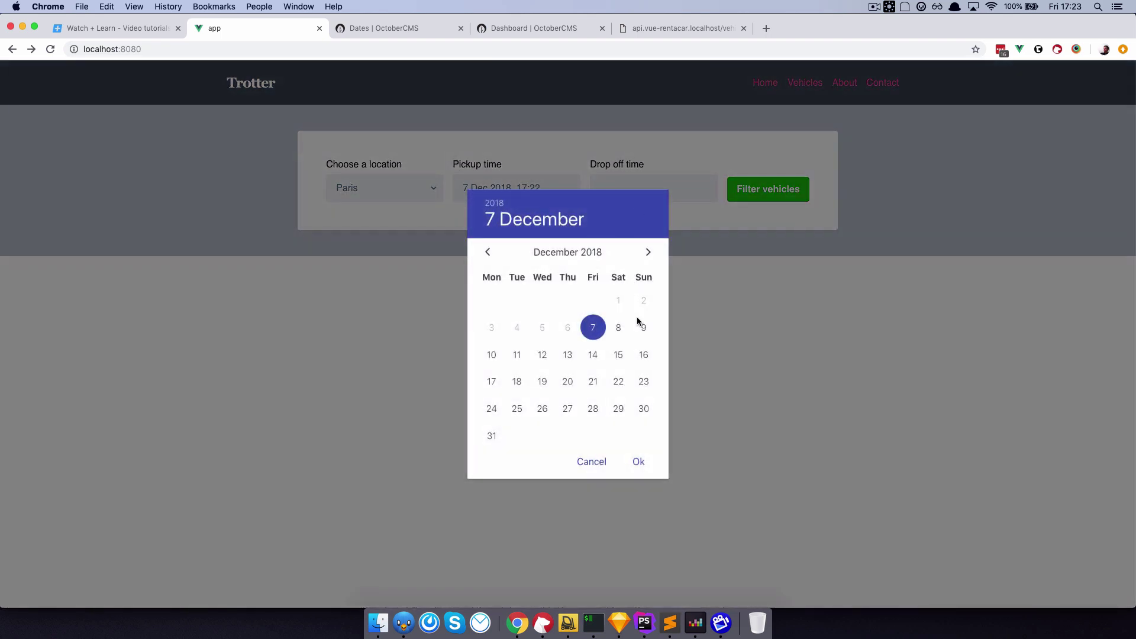
click(593, 355)
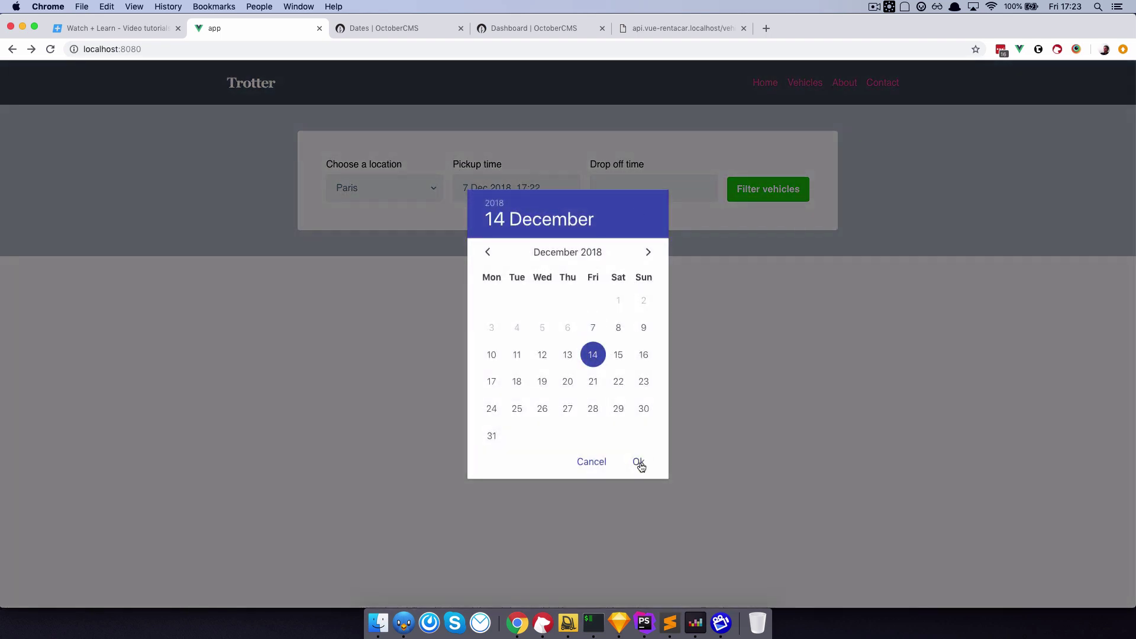
click(639, 463)
click(640, 448)
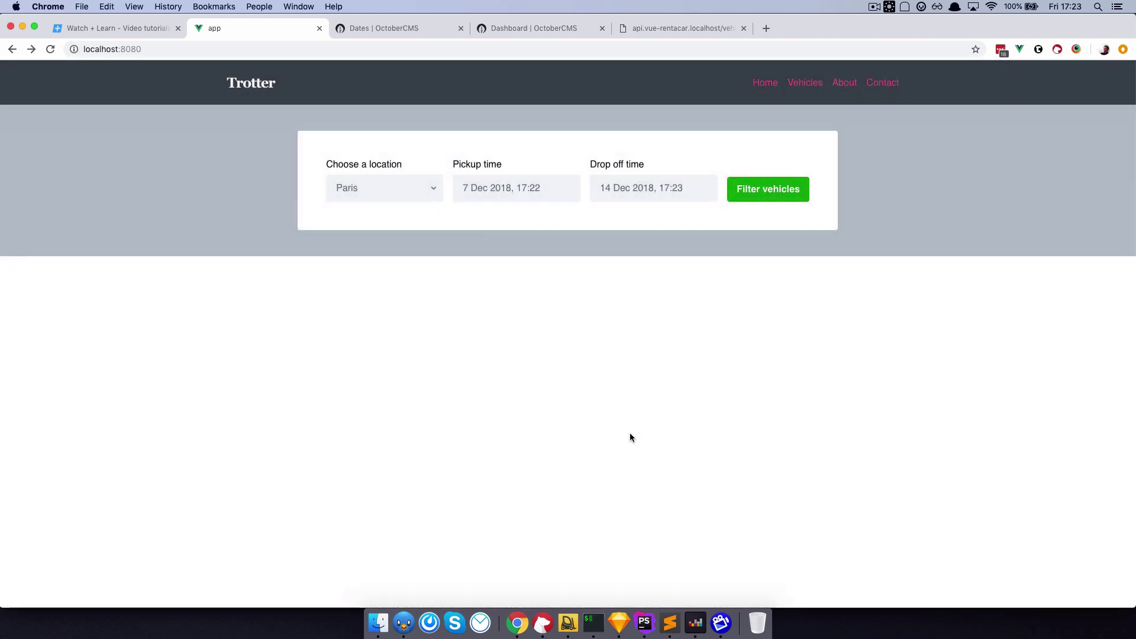
click(764, 195)
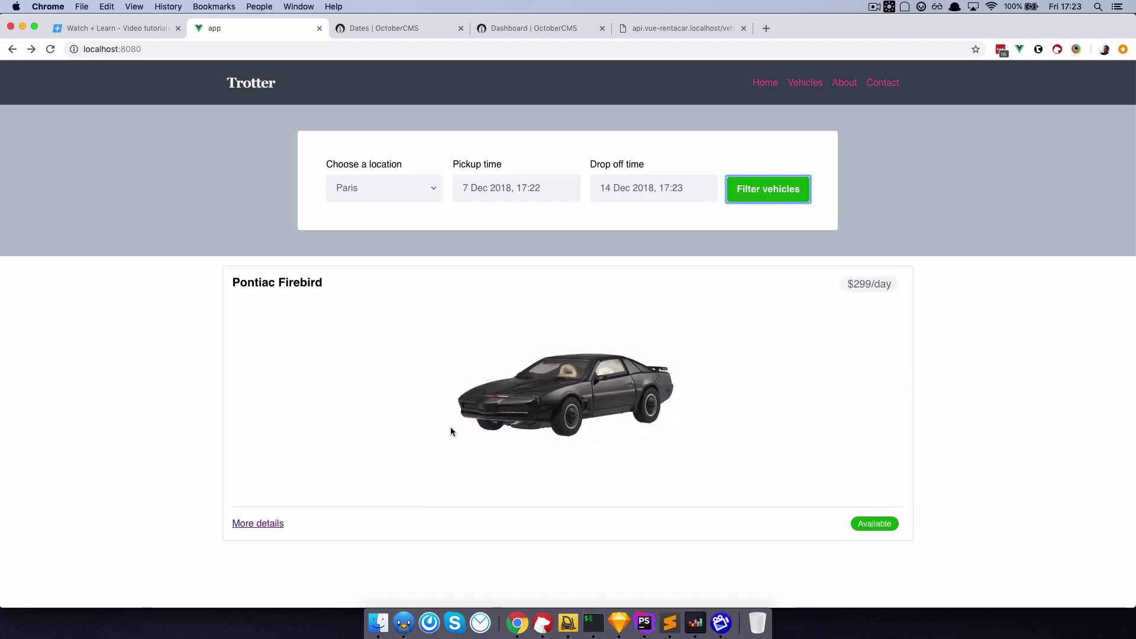
Compare the two records in the OctoberCMS Dates list with the Trotter app, then open its pickup calendar.
click(376, 26)
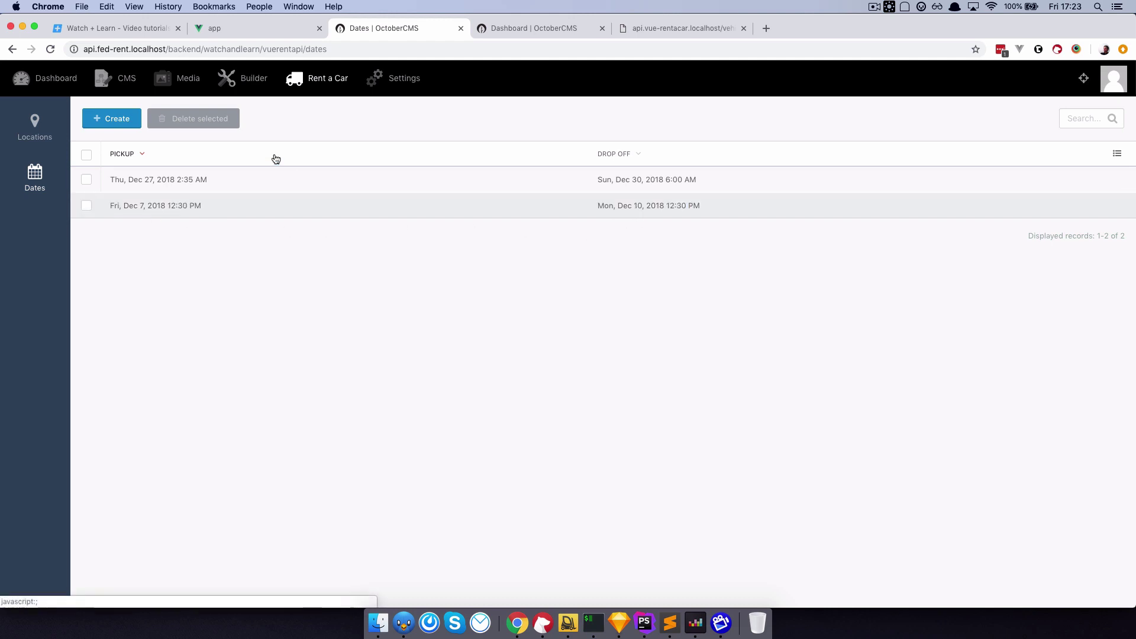
click(265, 31)
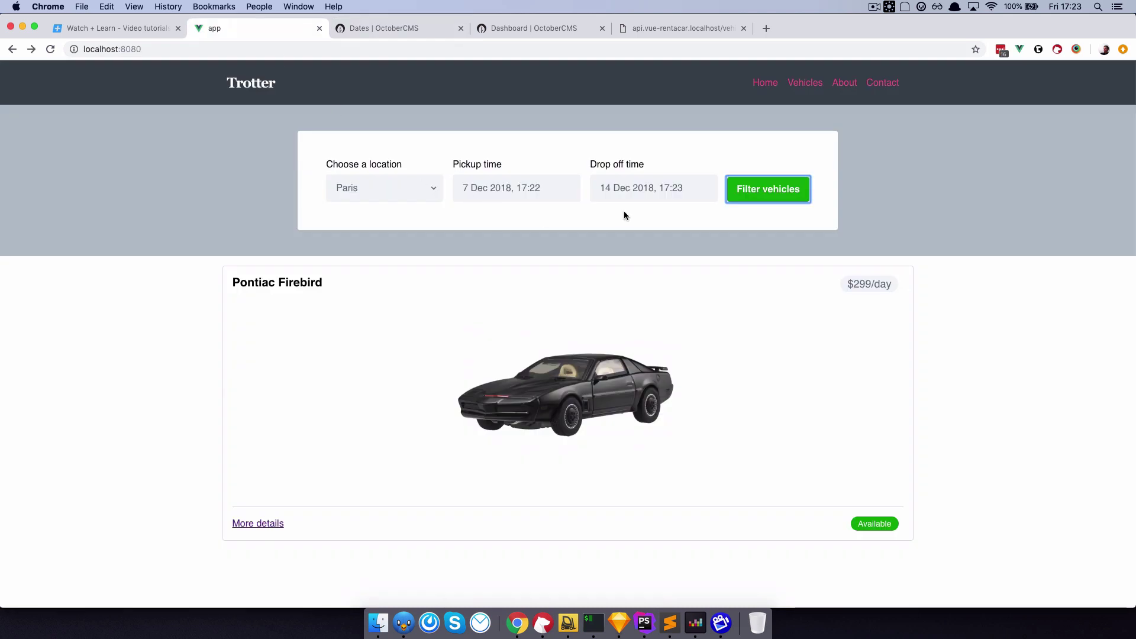
click(385, 30)
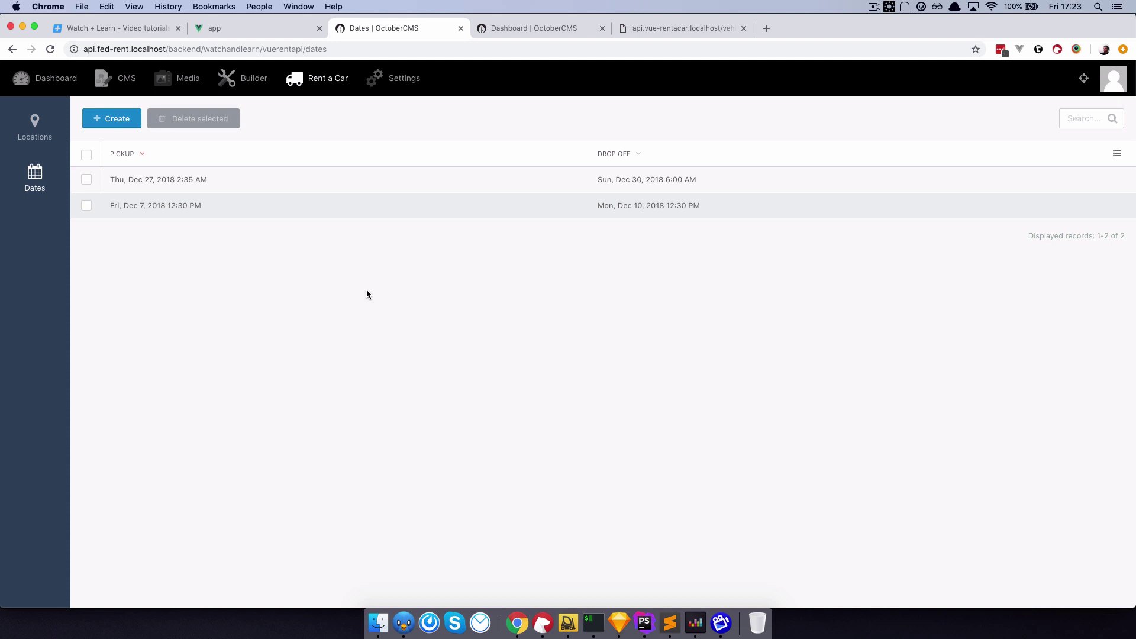
click(269, 28)
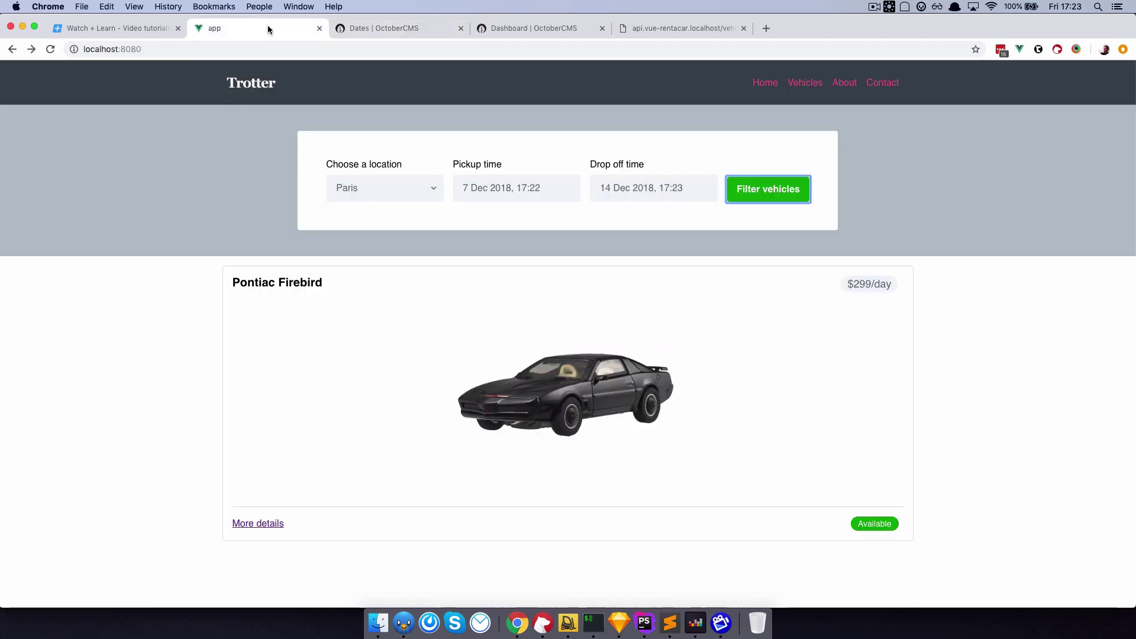
click(563, 188)
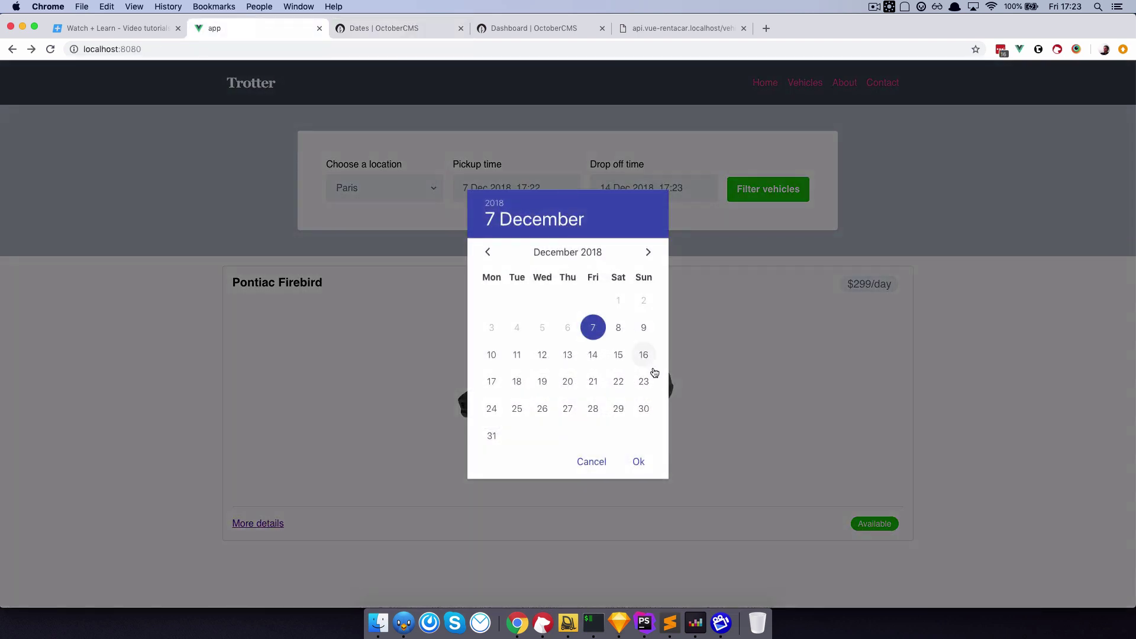
Change pickup to 11 Dec 17:22 and drop-off to 17 Dec 17:23, then refilter vehicles.
click(517, 355)
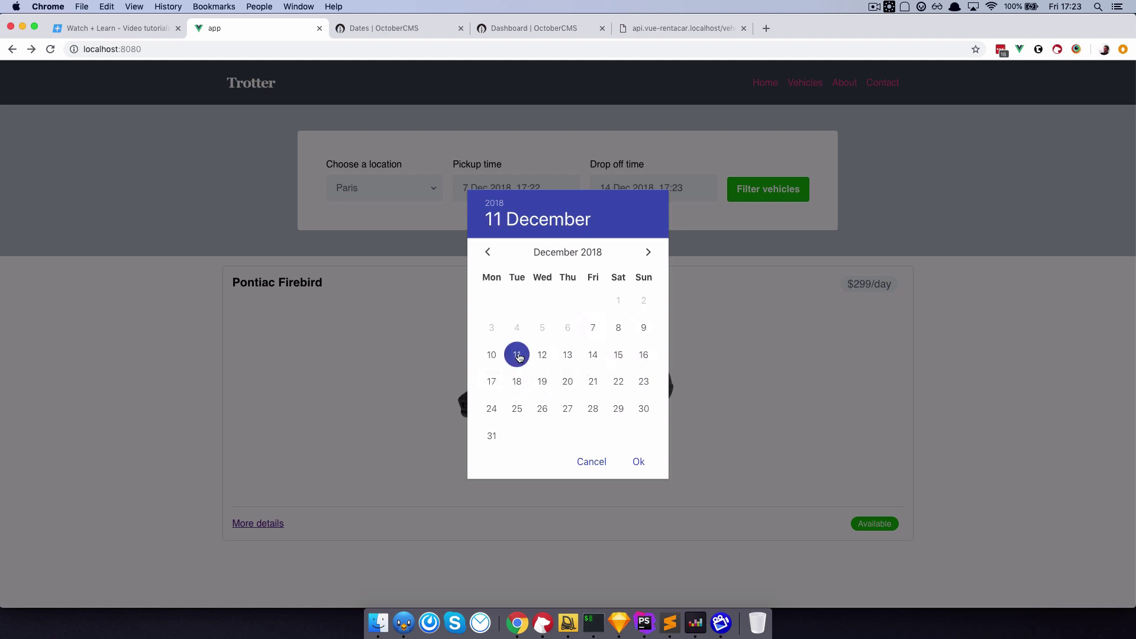
click(641, 463)
click(640, 451)
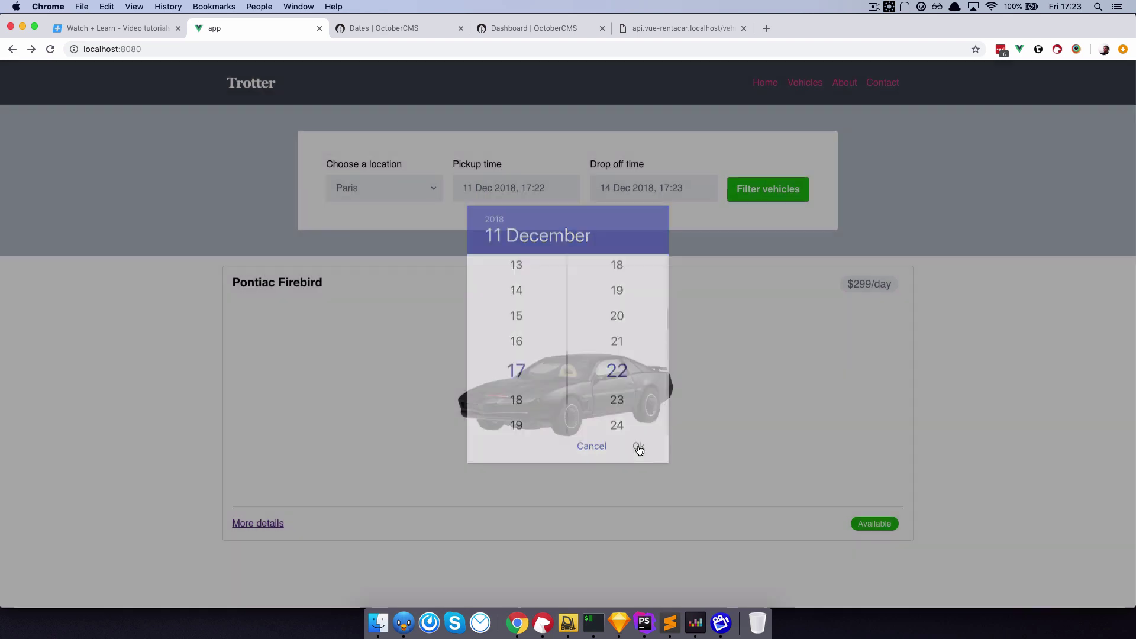
click(688, 182)
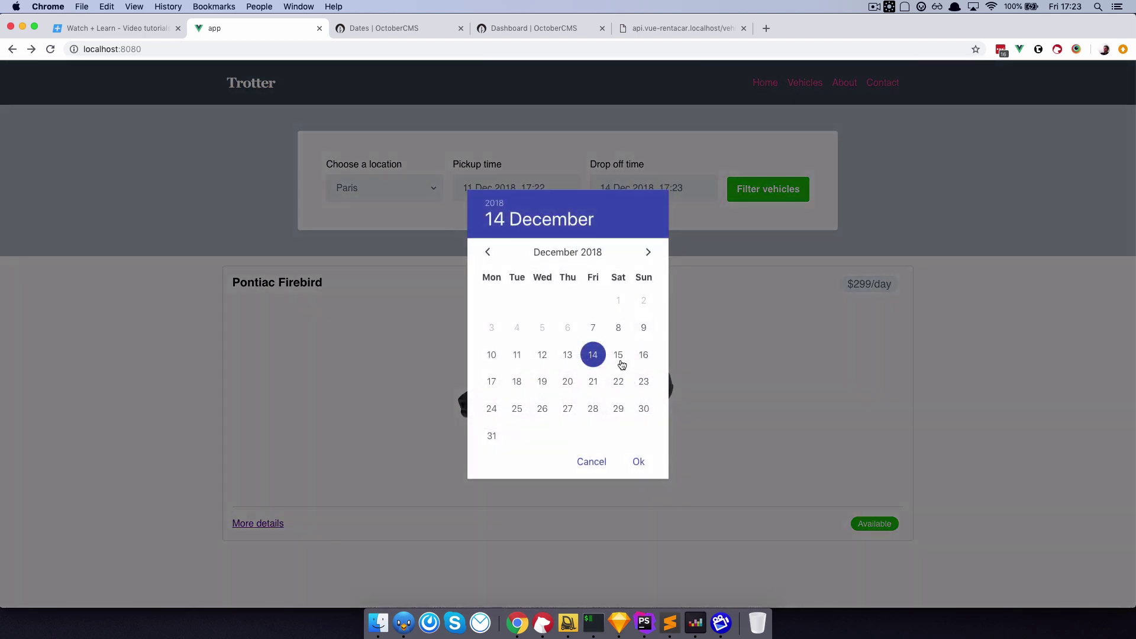
click(493, 382)
click(638, 463)
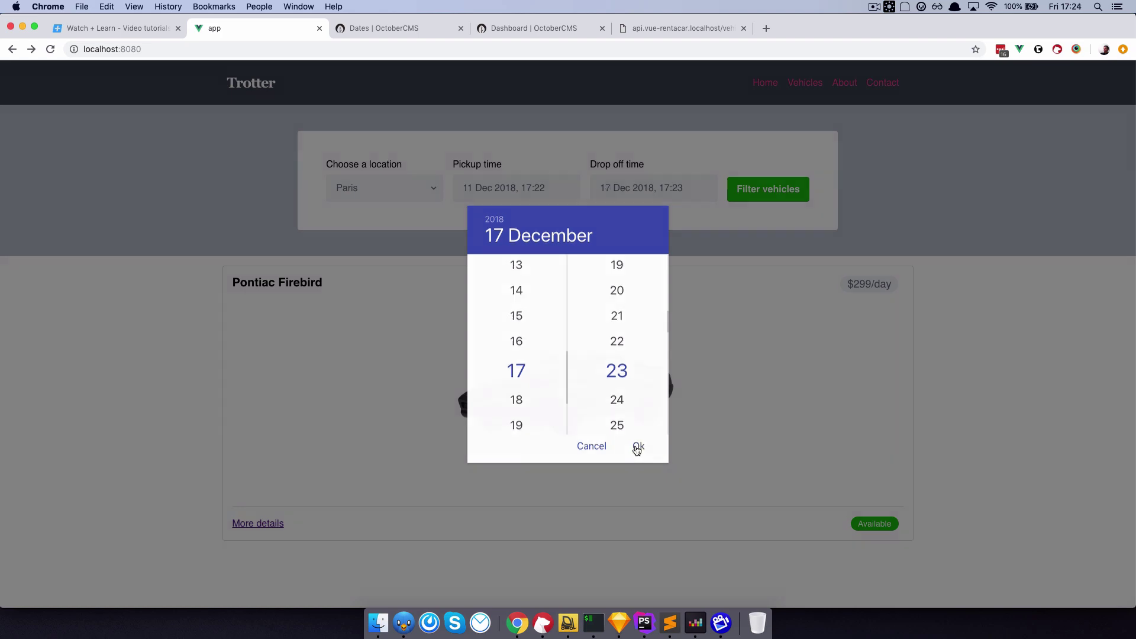
click(639, 449)
click(774, 189)
Review the filtered vehicle list, check the backend Dates list, and return to Trotter.
scroll(473, 431, down, 5)
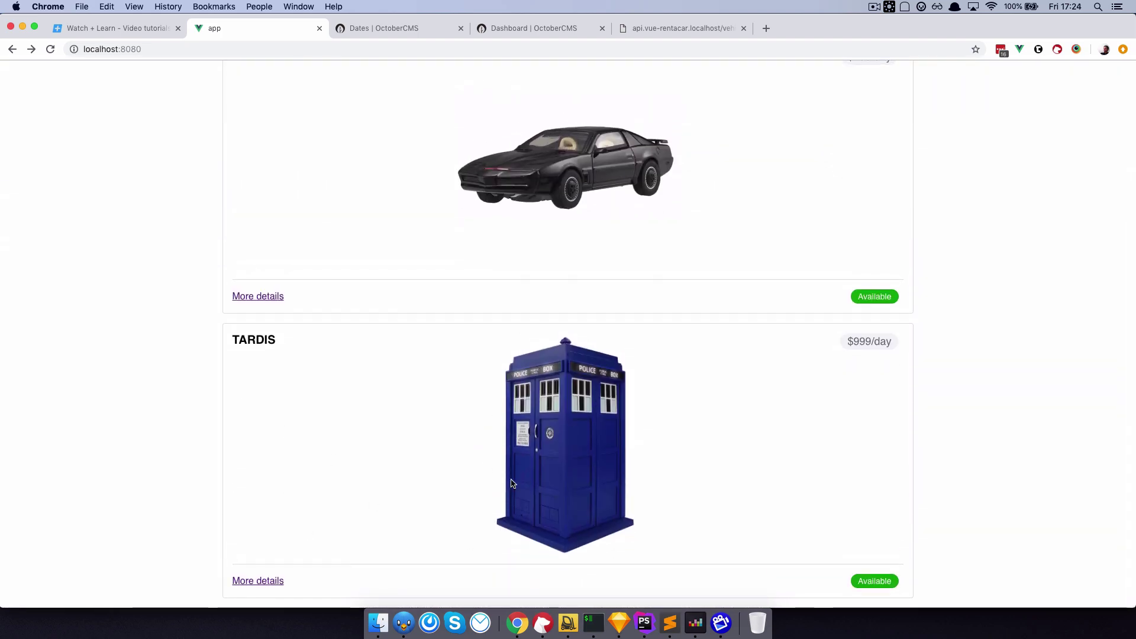
scroll(512, 484, up, 5)
scroll(512, 484, down, 5)
scroll(512, 483, up, 5)
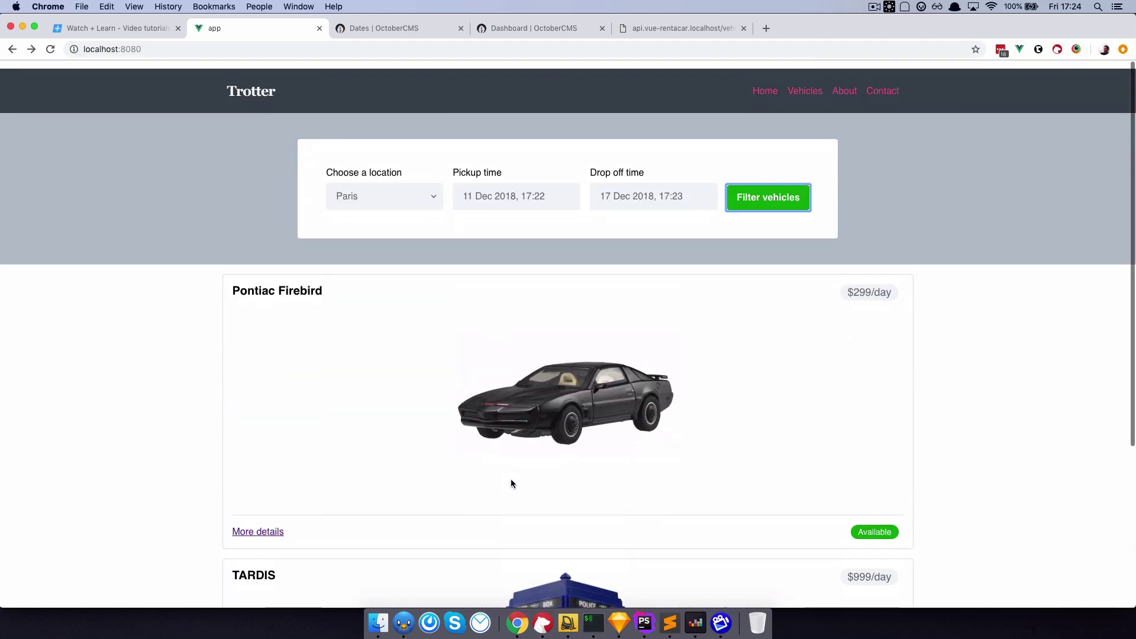
scroll(512, 483, down, 5)
scroll(512, 483, up, 5)
click(391, 29)
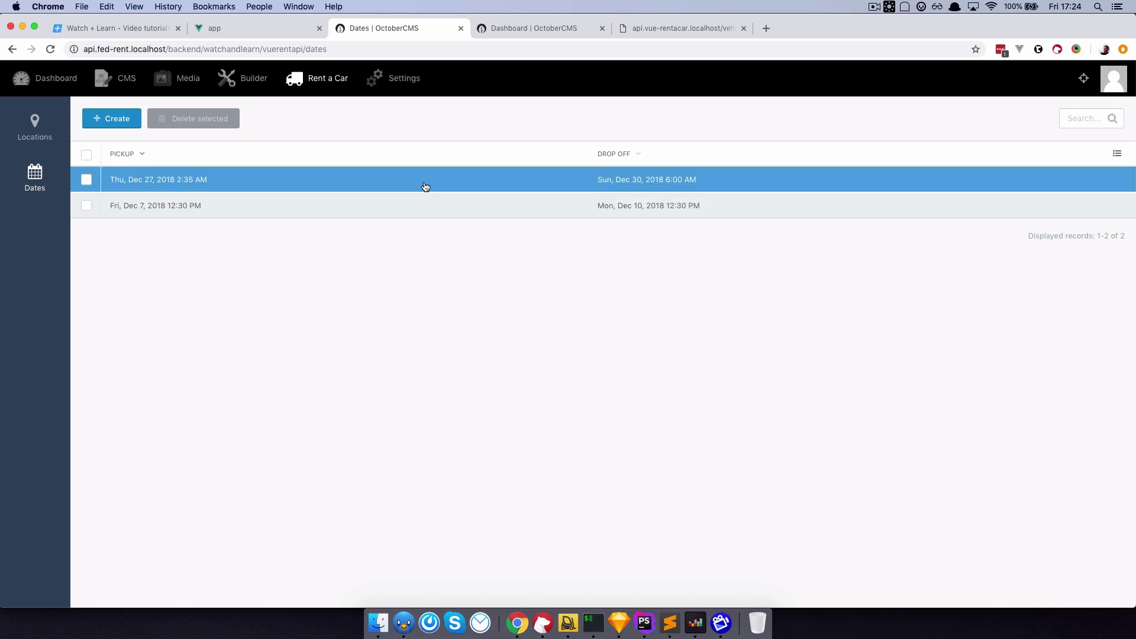
click(272, 30)
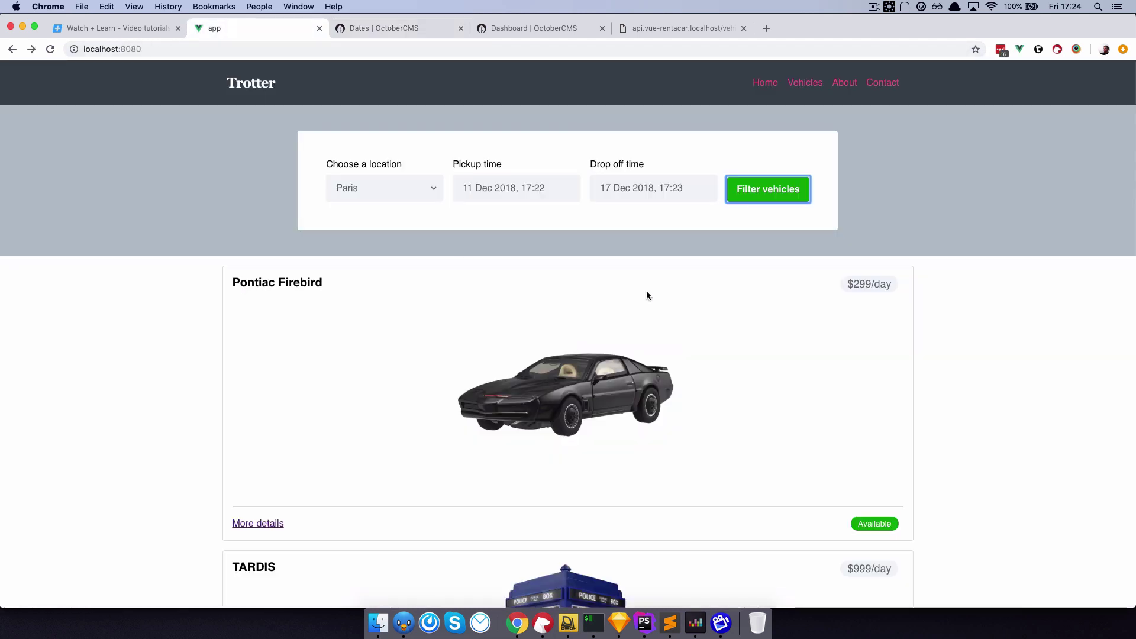
Set pickup to 28 Dec 17:22 and drop-off to 29 Dec 17:23, then filter vehicles.
click(551, 192)
click(593, 409)
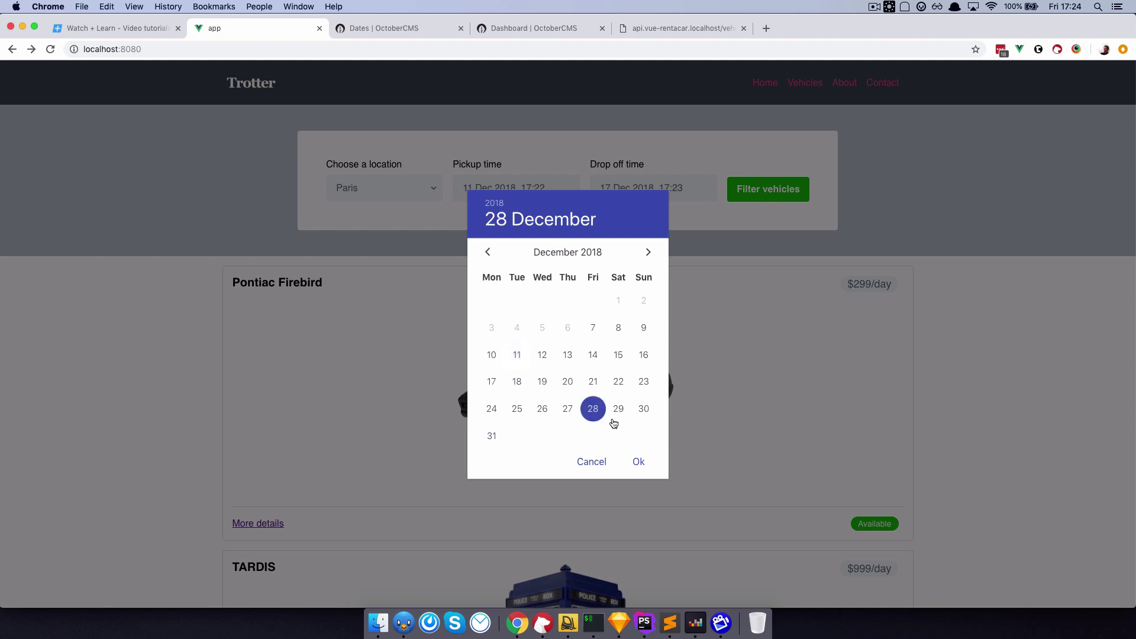
click(642, 463)
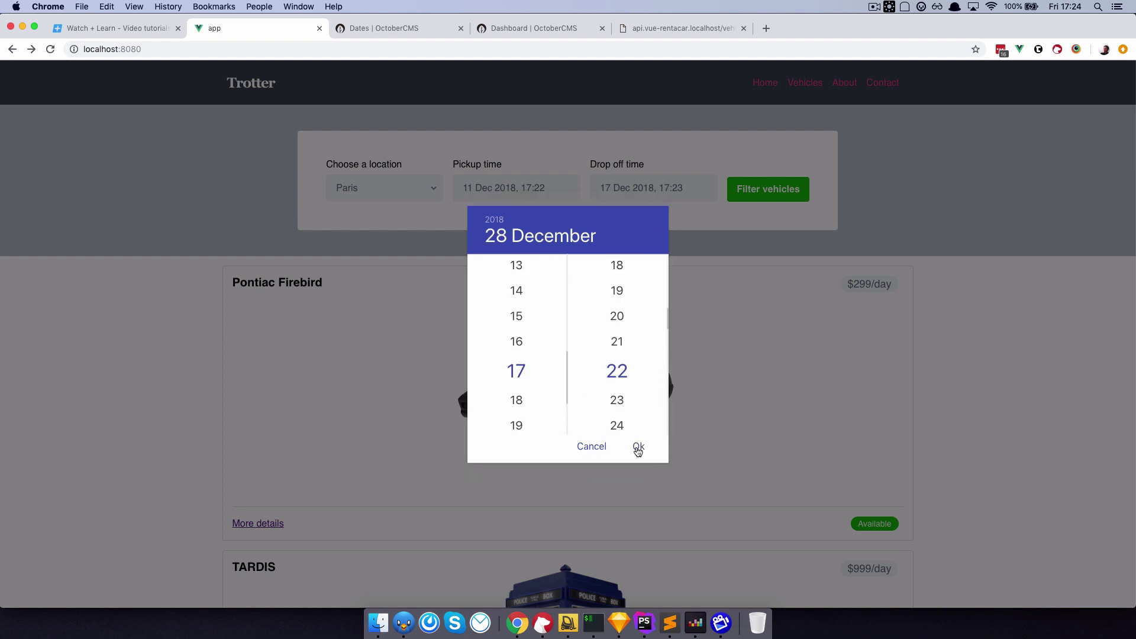
click(637, 448)
click(693, 185)
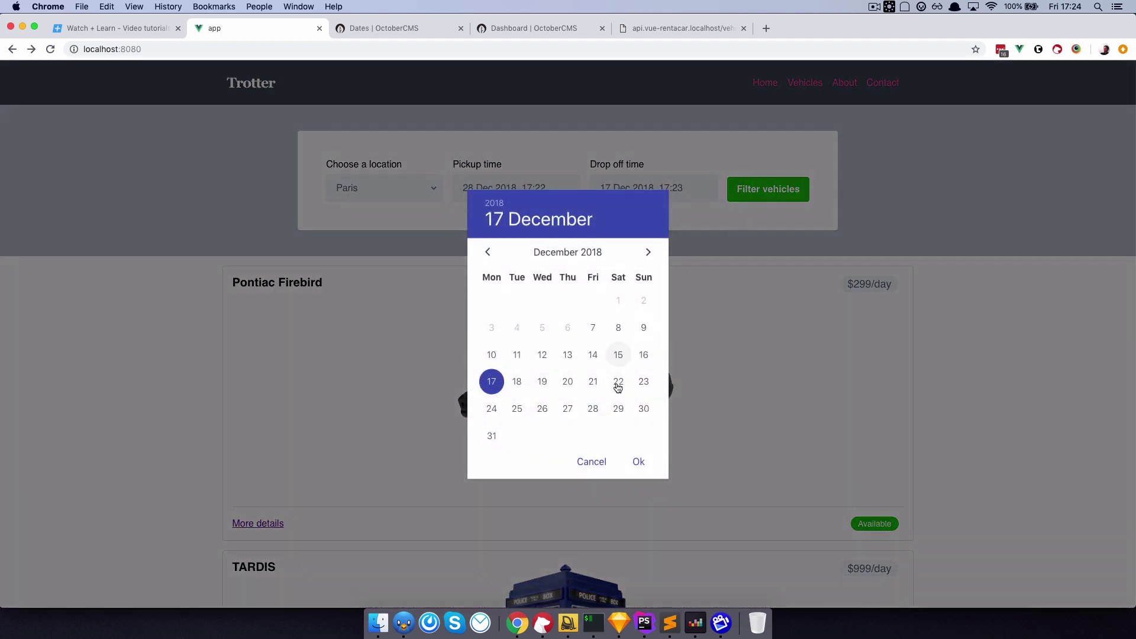
click(619, 409)
click(637, 461)
click(637, 449)
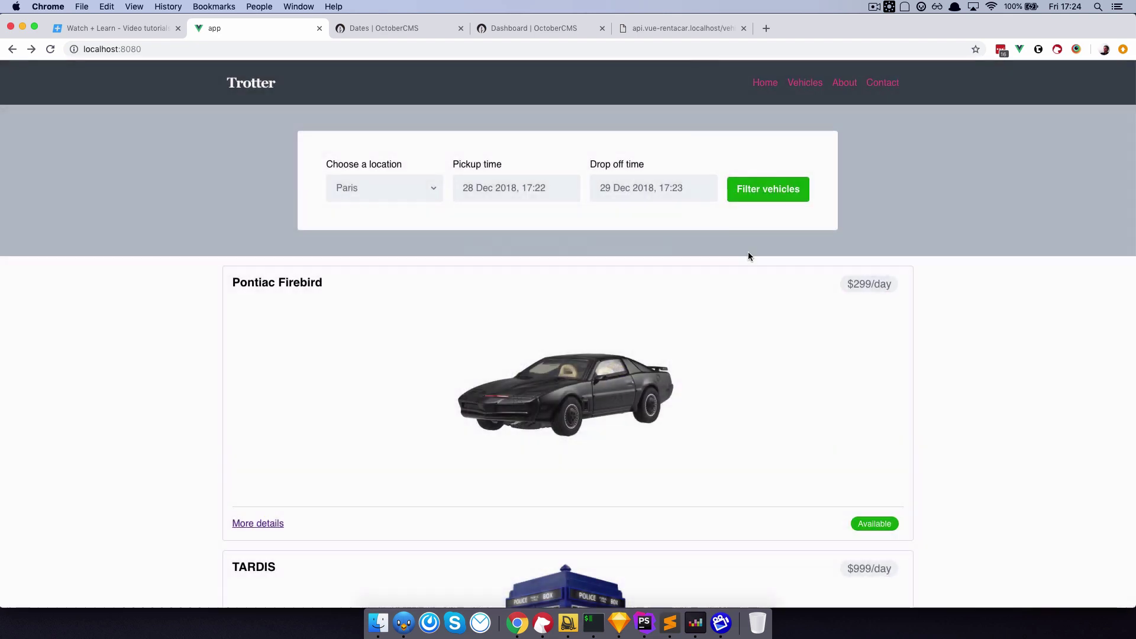
click(763, 186)
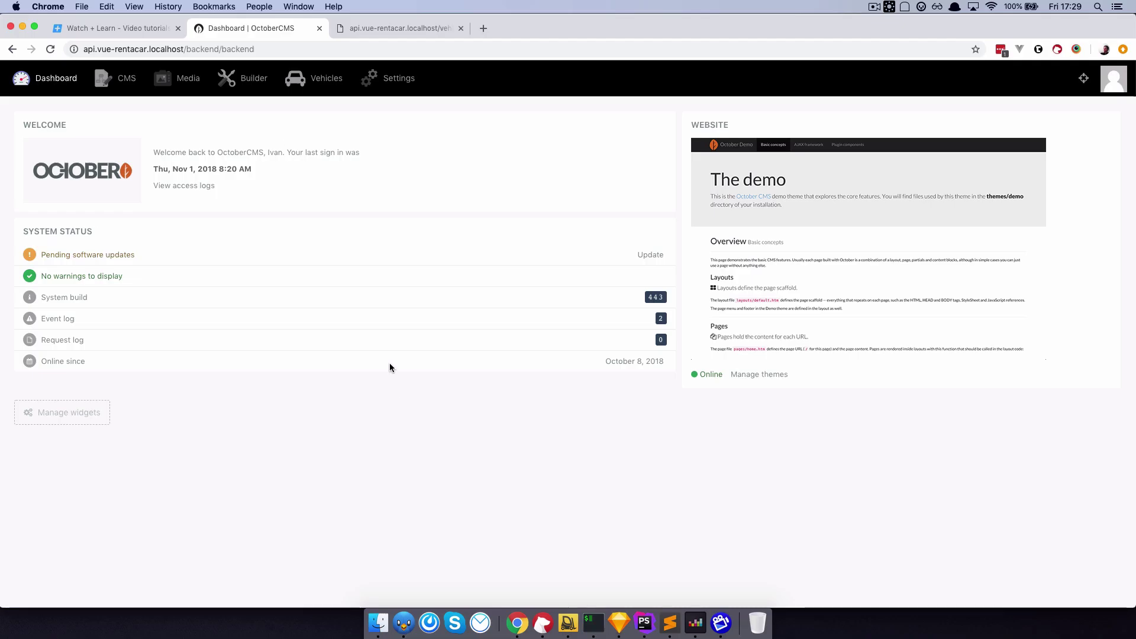
In Builder, select the VueRentACar plugin and start a new table named dates.
click(255, 79)
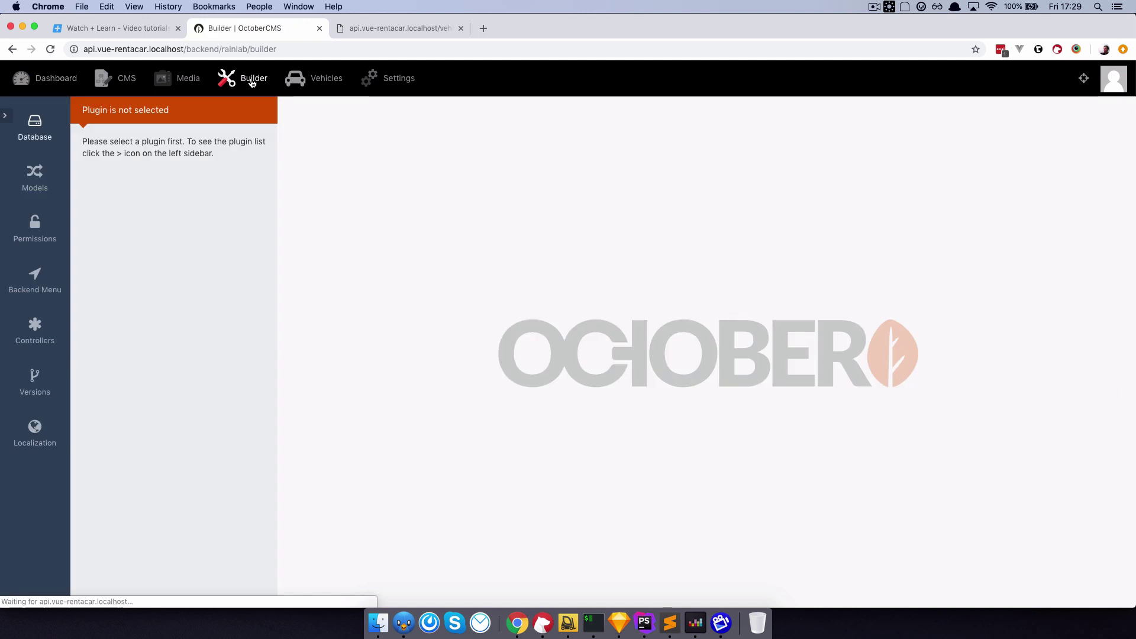
click(5, 121)
click(115, 149)
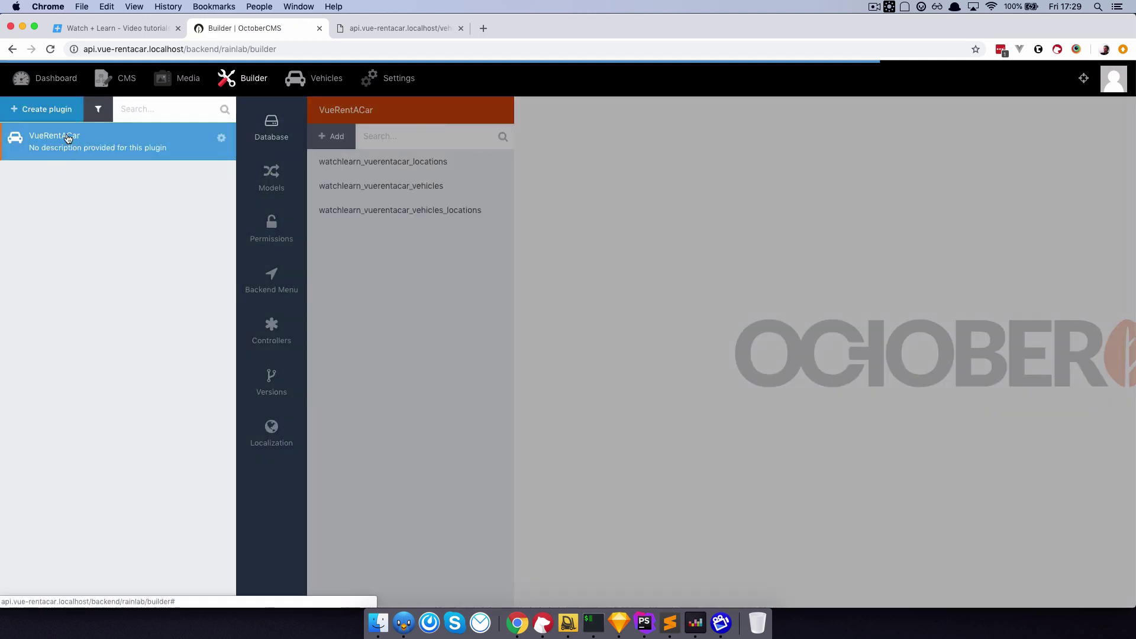
click(367, 262)
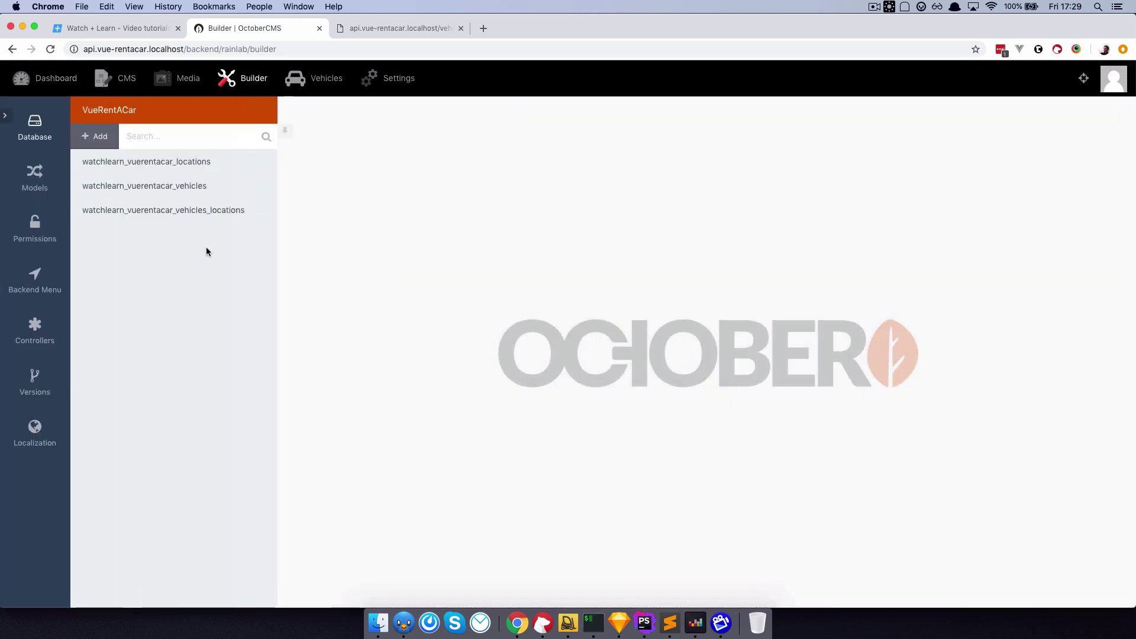
click(107, 144)
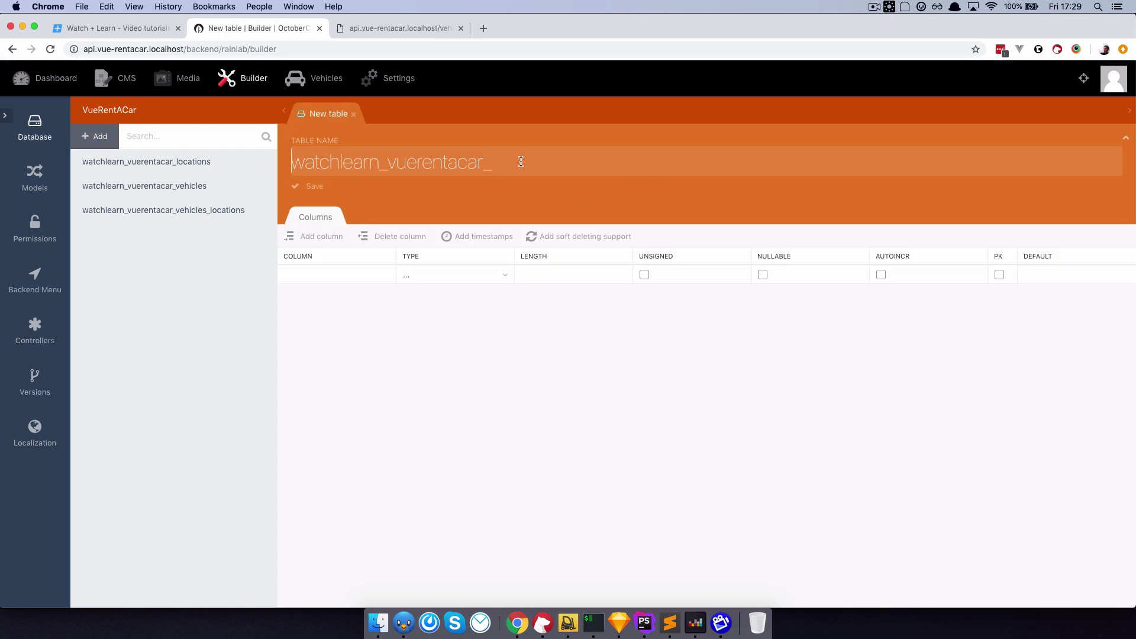
text(dates)
Add an id column of type Integer, auto-increment, as primary key.
click(335, 275)
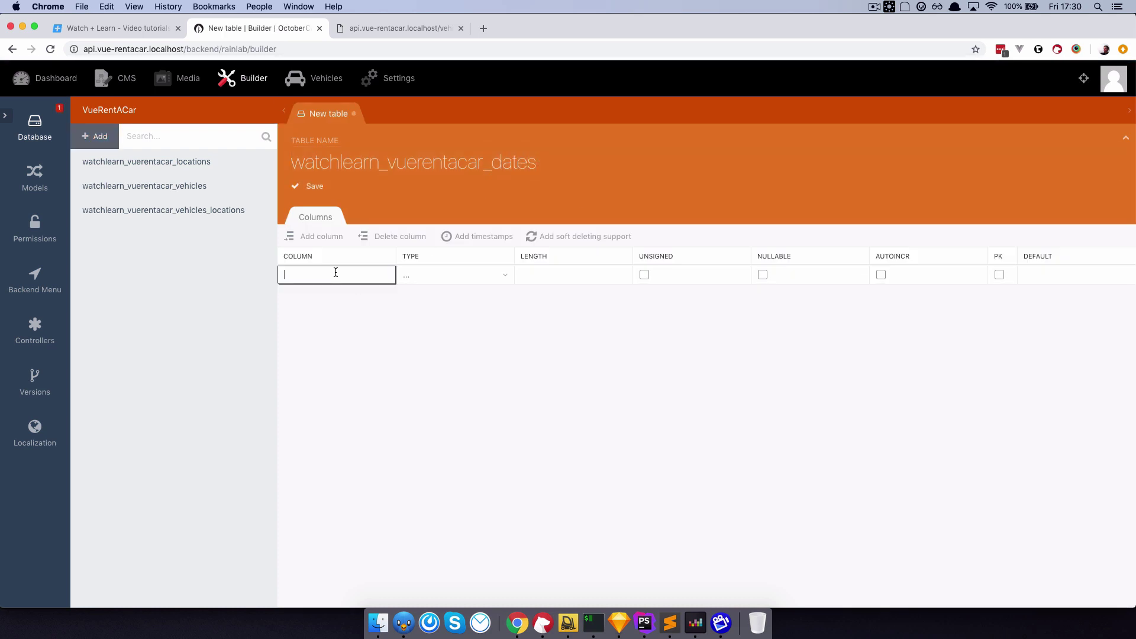
text(id)
click(483, 283)
click(468, 294)
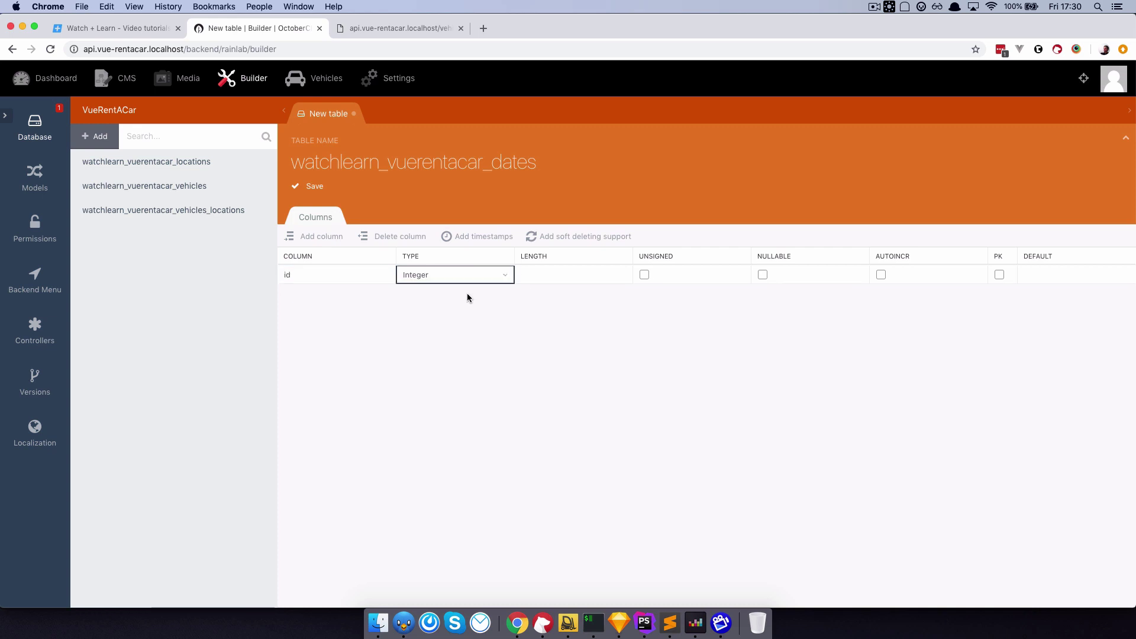
click(881, 275)
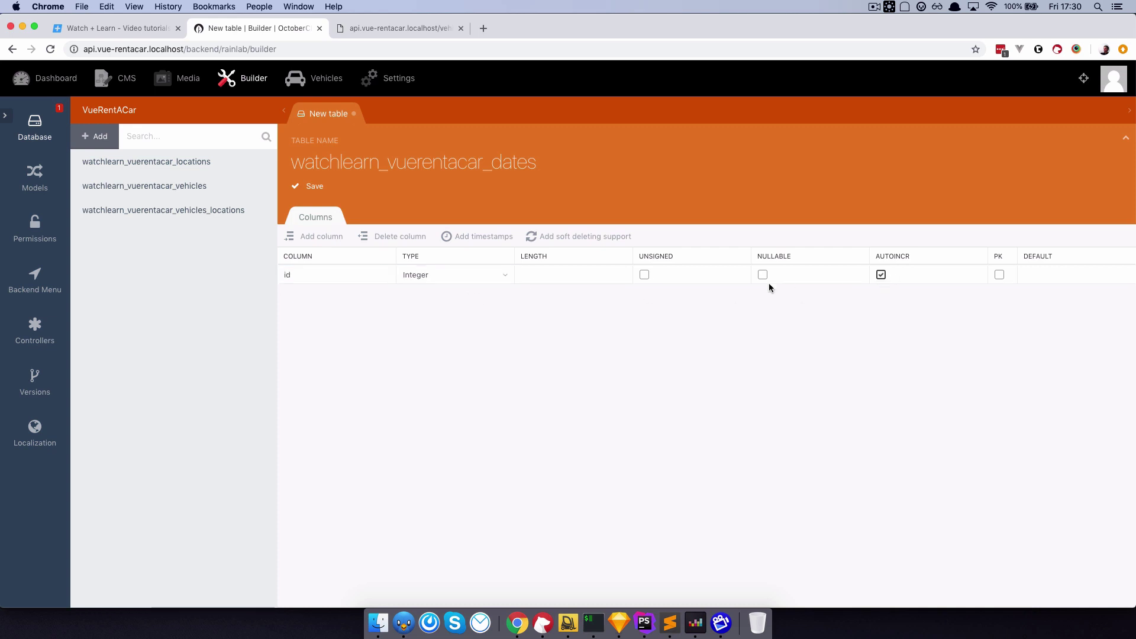
click(999, 274)
Add pickup and drop_off Date and Time columns, then save to preview the migration.
click(320, 237)
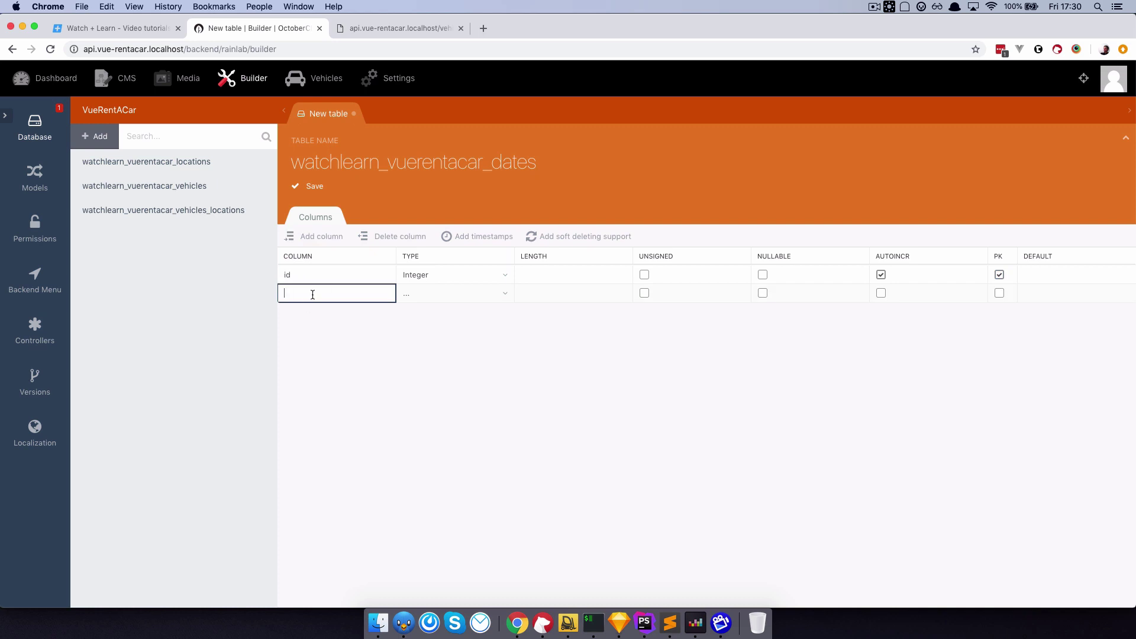
text(pickup)
click(468, 301)
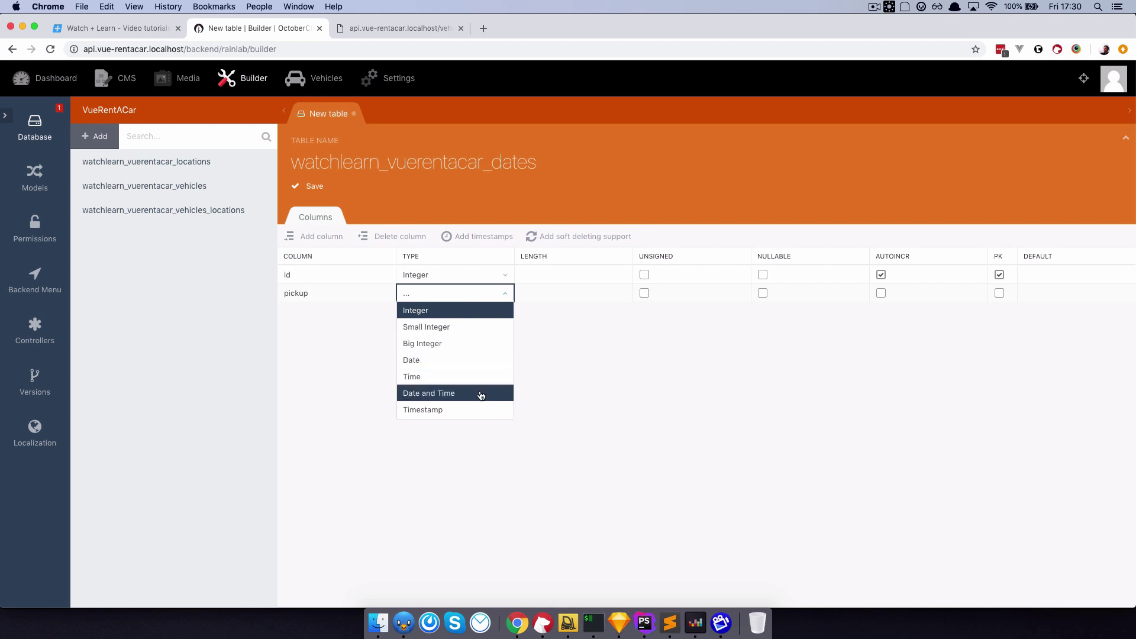
click(479, 394)
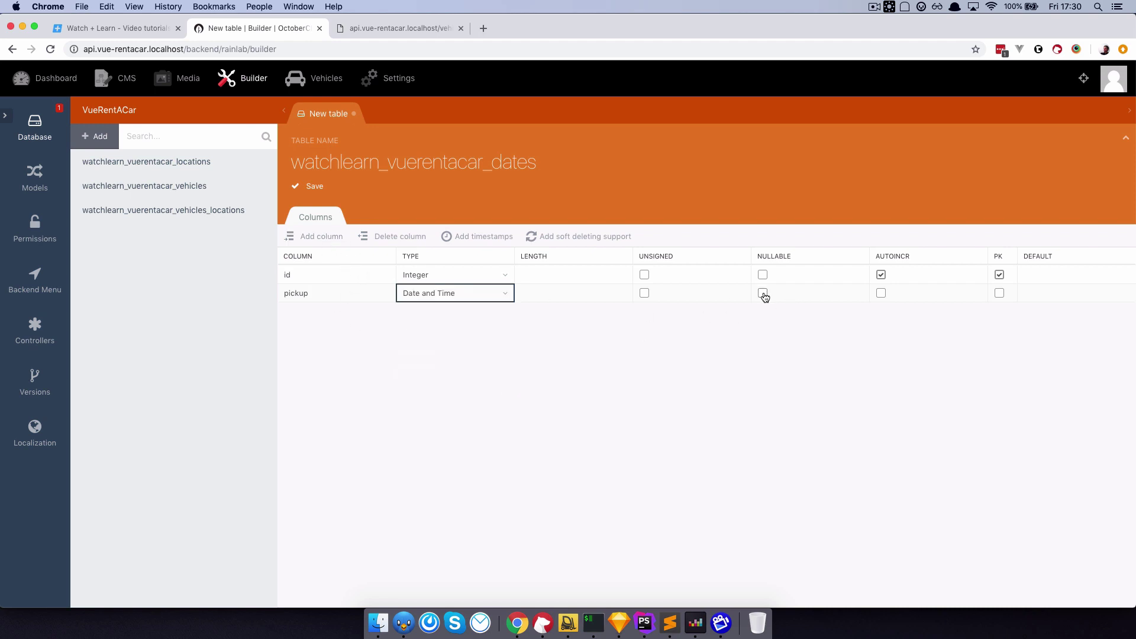
click(324, 238)
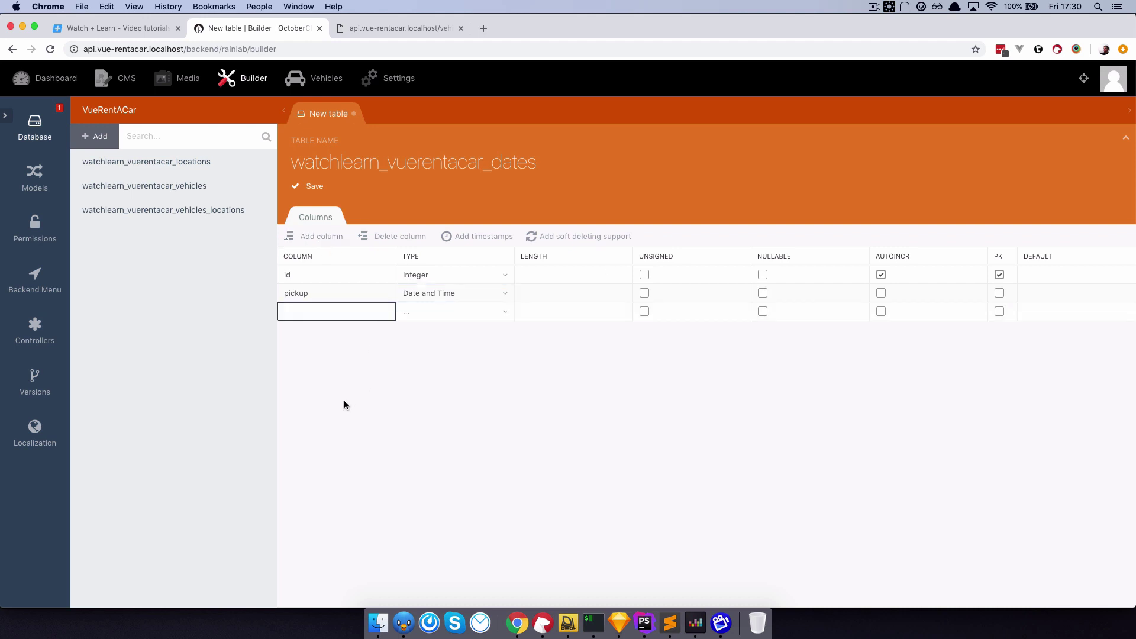
text(drop_off)
click(478, 319)
click(481, 414)
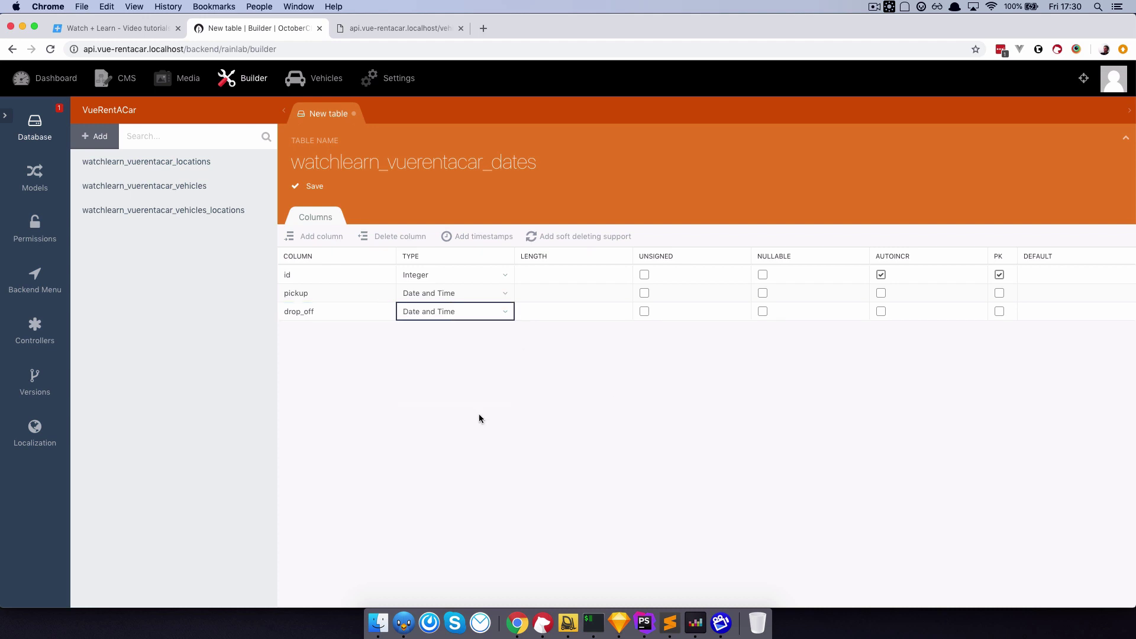
click(315, 187)
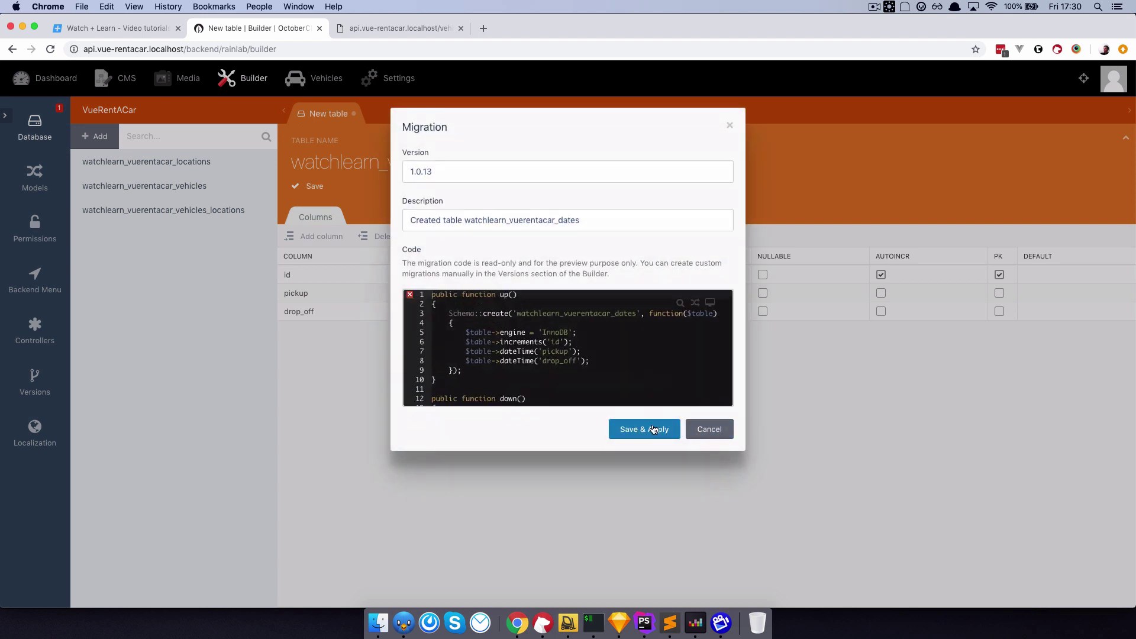
Save and apply migration 1.0.13 for the dates table.
click(654, 425)
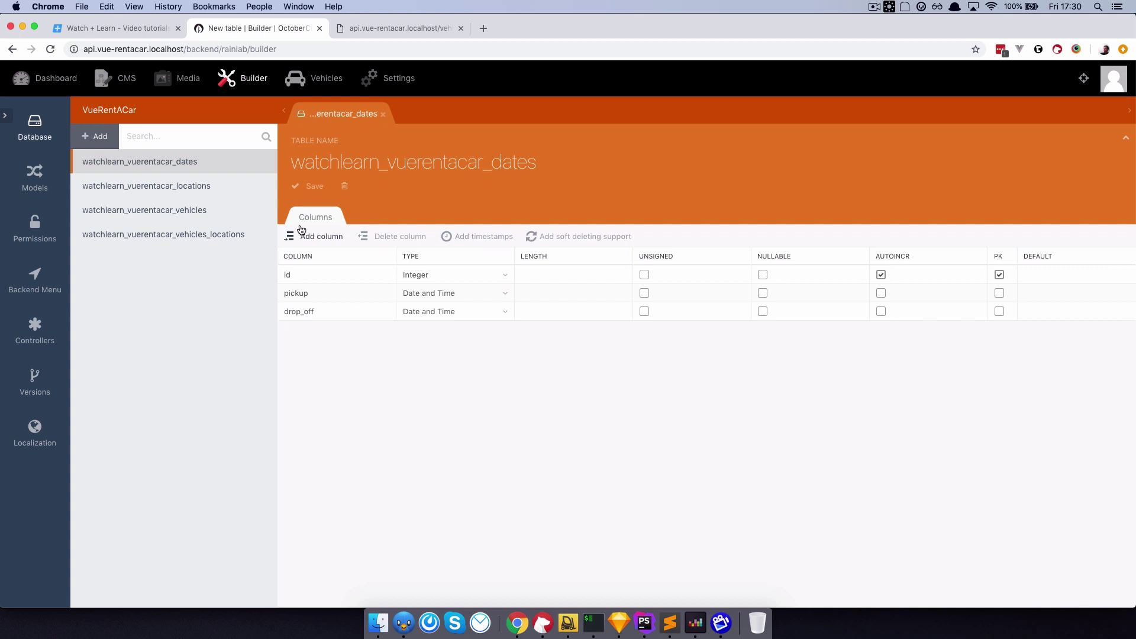
Create a new table named vehicles_dates with an Integer vehicle_id column.
click(101, 138)
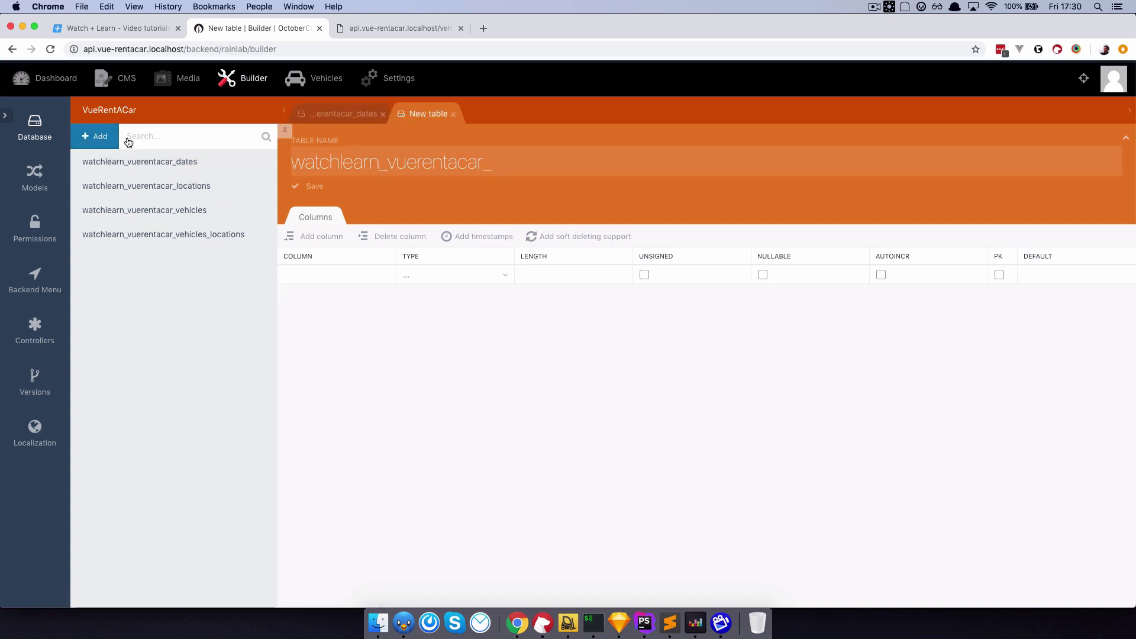
click(506, 164)
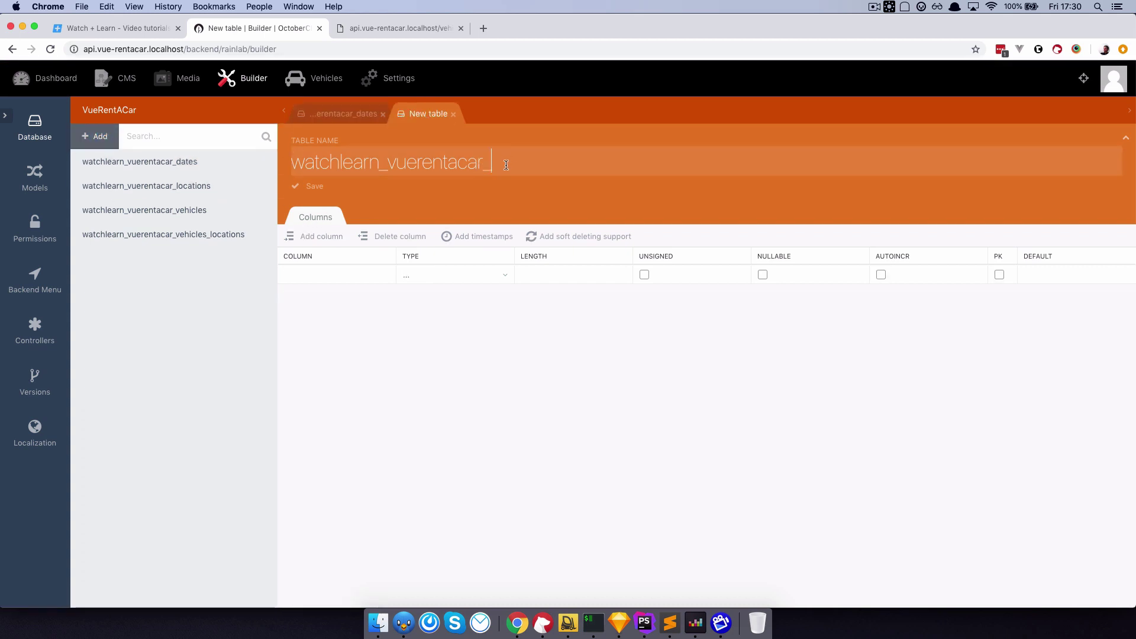
text(vehicles_dates)
click(348, 271)
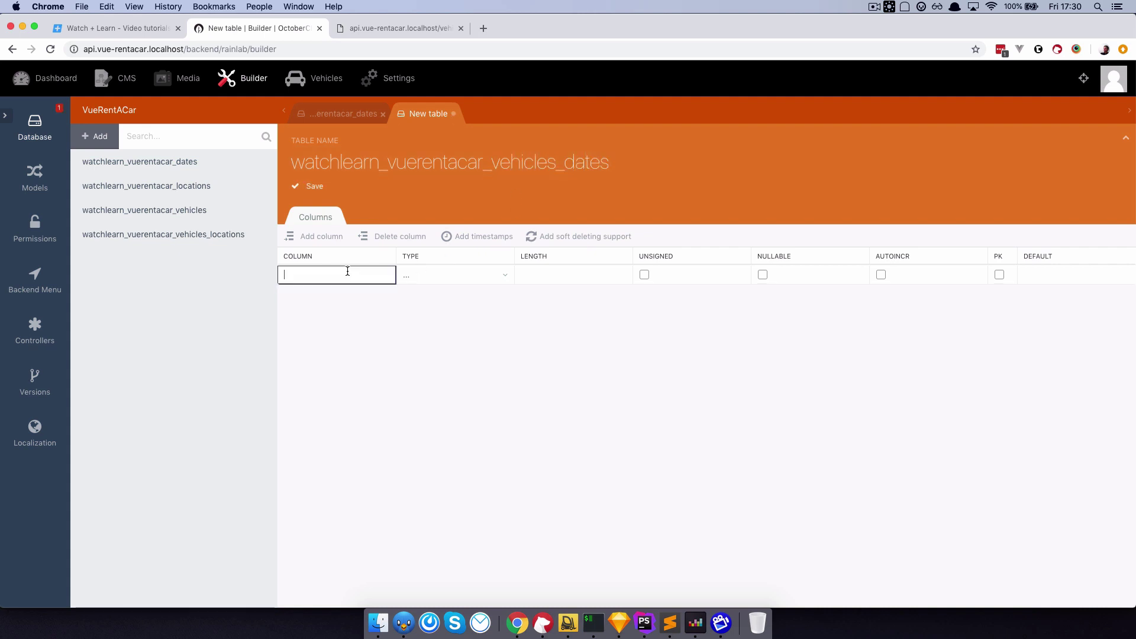
text(vehicle_id)
click(480, 276)
click(461, 292)
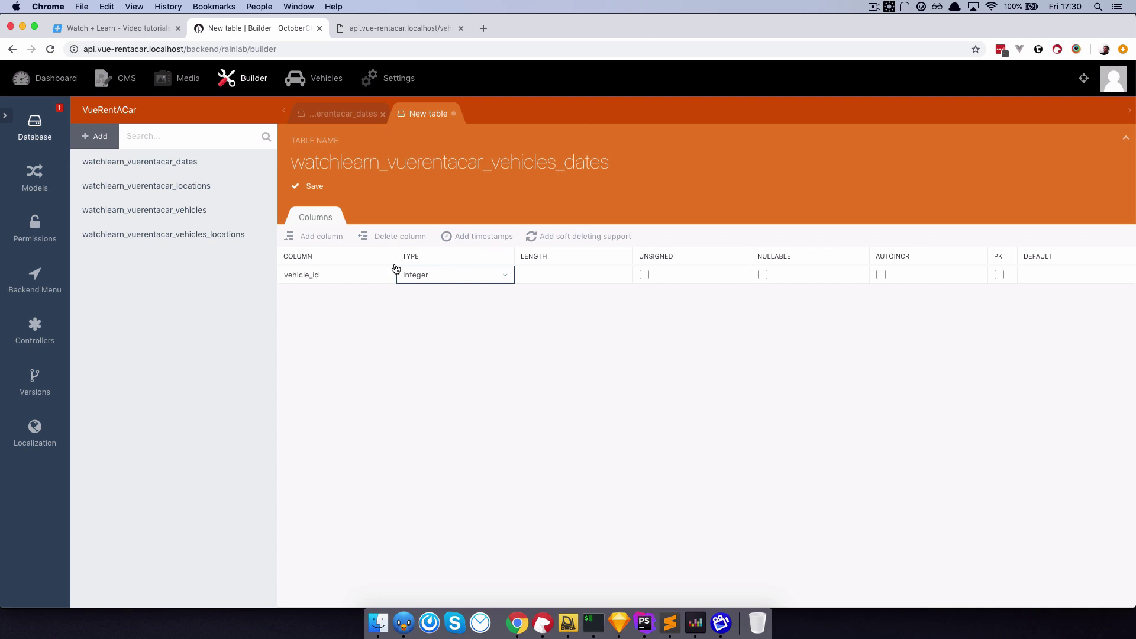
Add an Integer date_id column, then save the table and apply its migration.
click(317, 236)
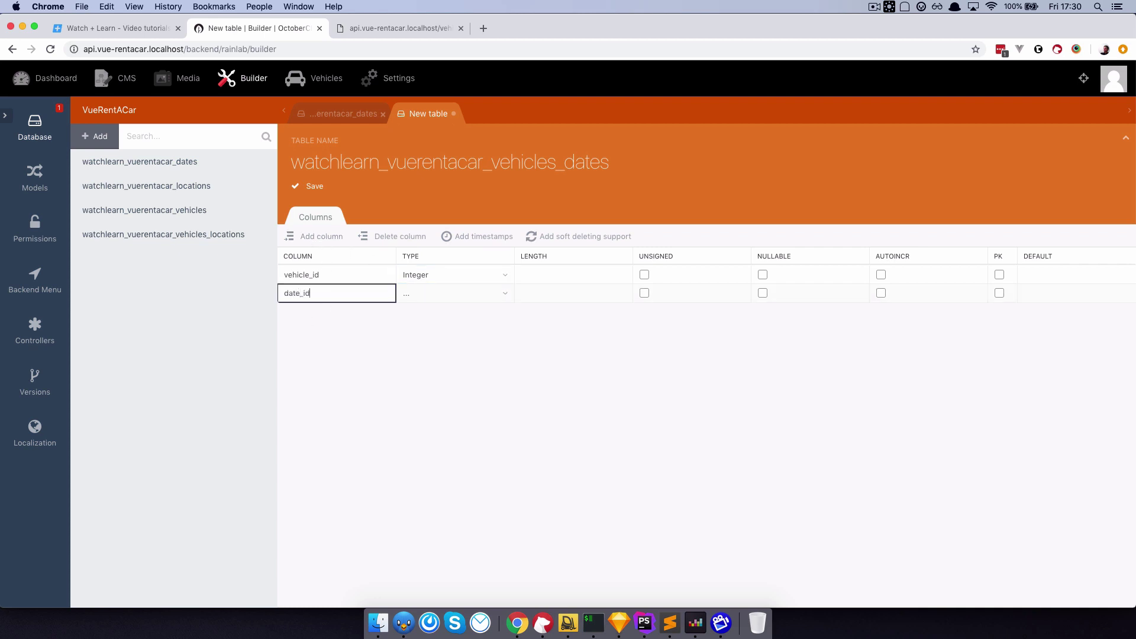
click(448, 296)
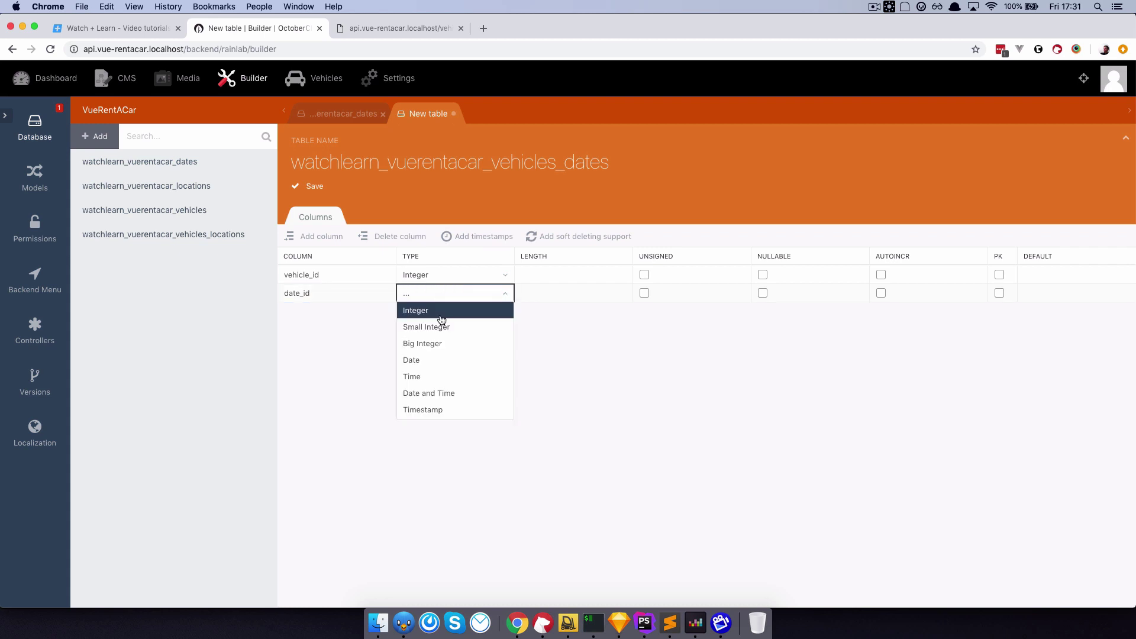
click(439, 315)
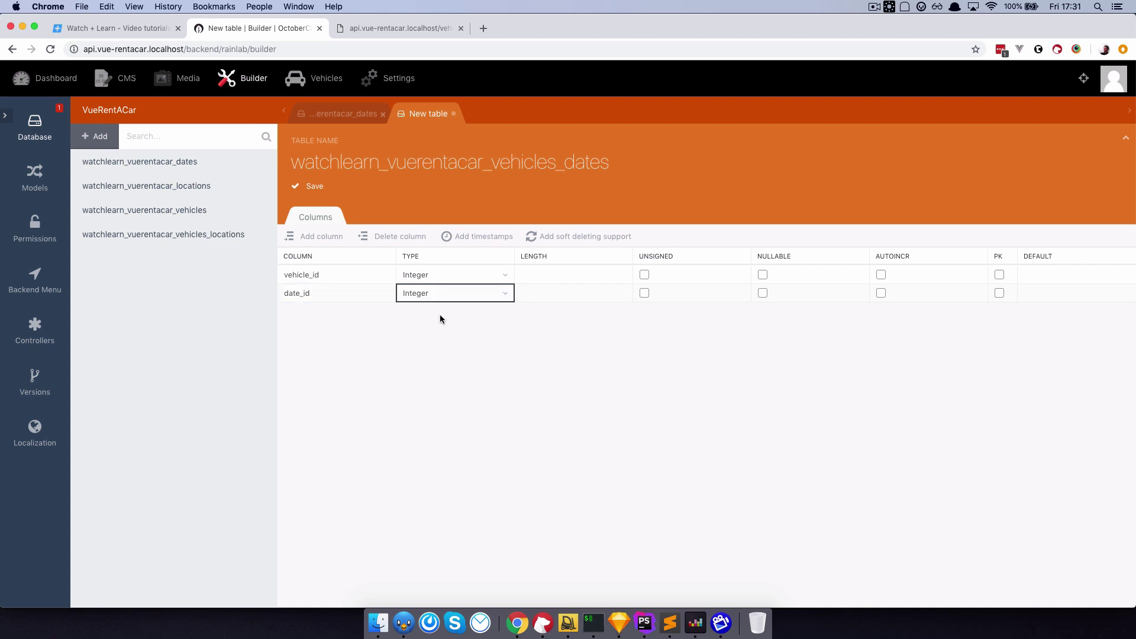
click(309, 186)
click(651, 431)
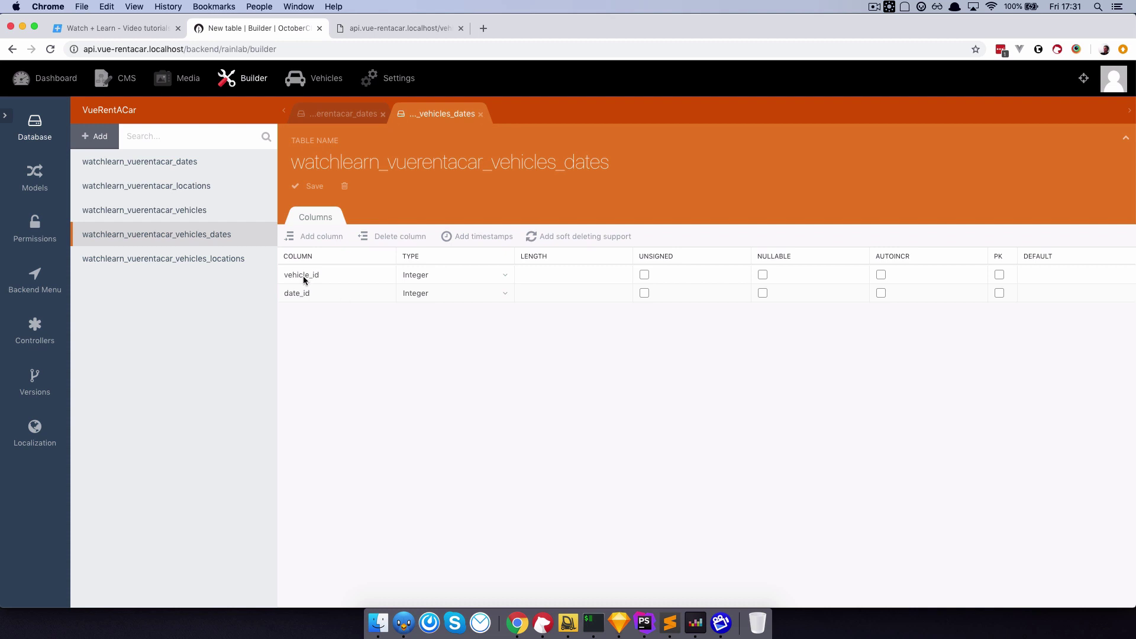
Create a Date model class bound to the watchlearn_vuerentacar_dates table.
click(31, 183)
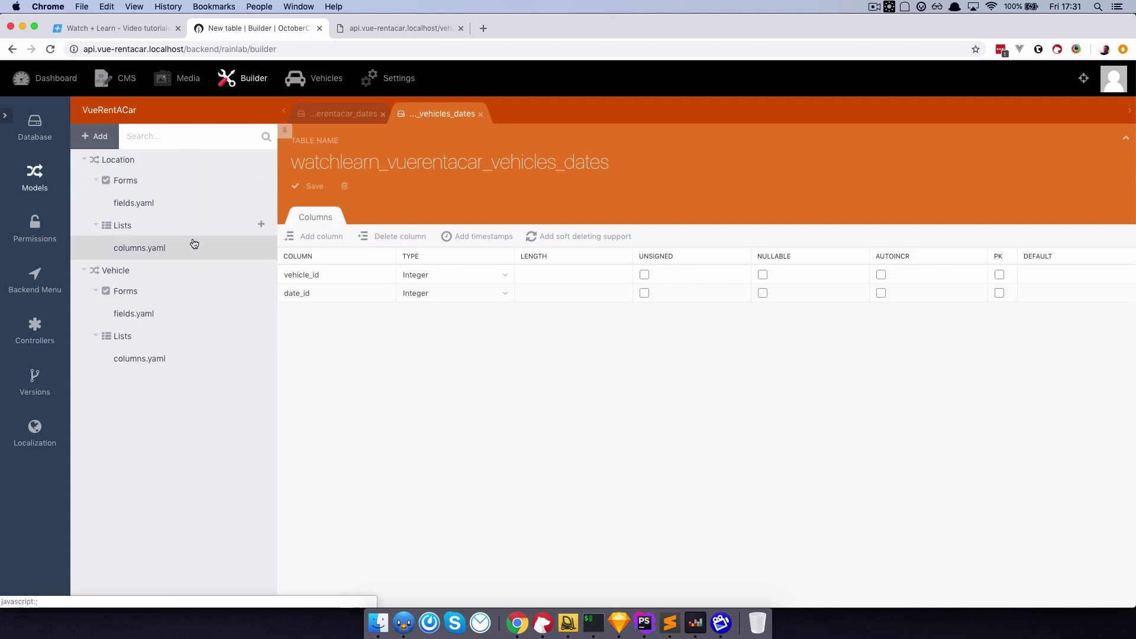
click(99, 139)
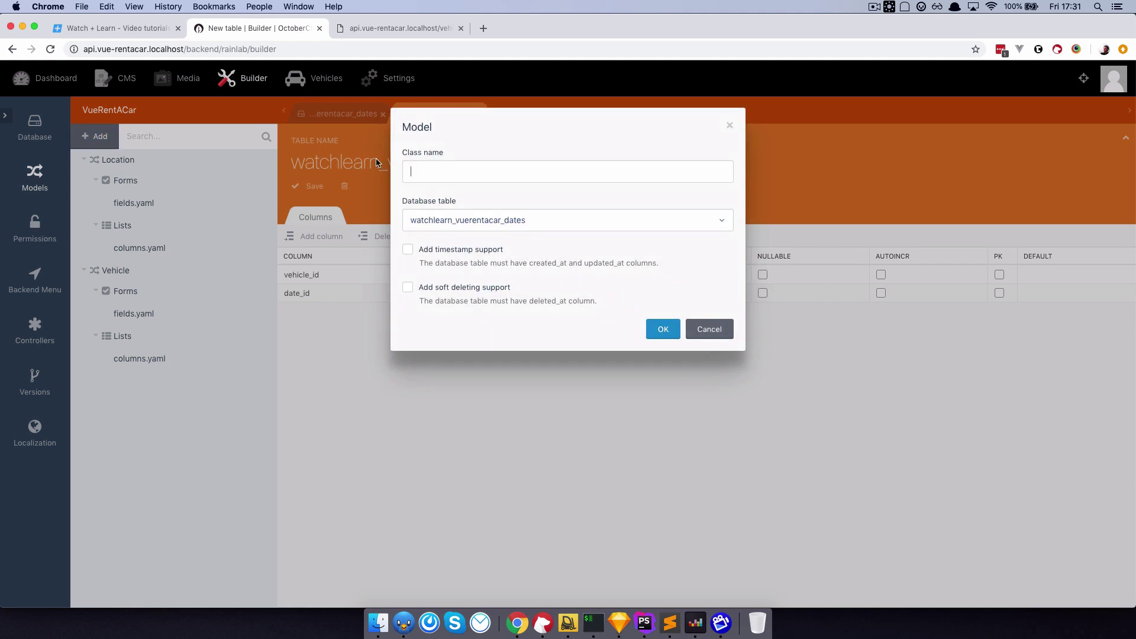
text(Date)
click(664, 329)
Create a fields.yaml form for the Date model and add a date picker control.
mouse_move(177, 185)
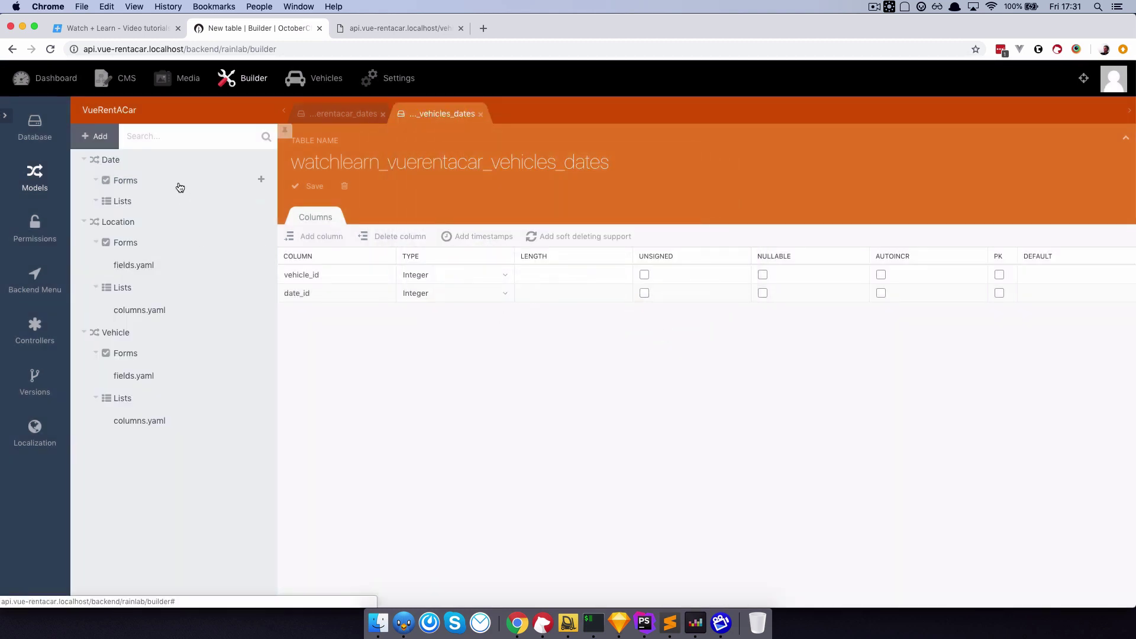
click(261, 179)
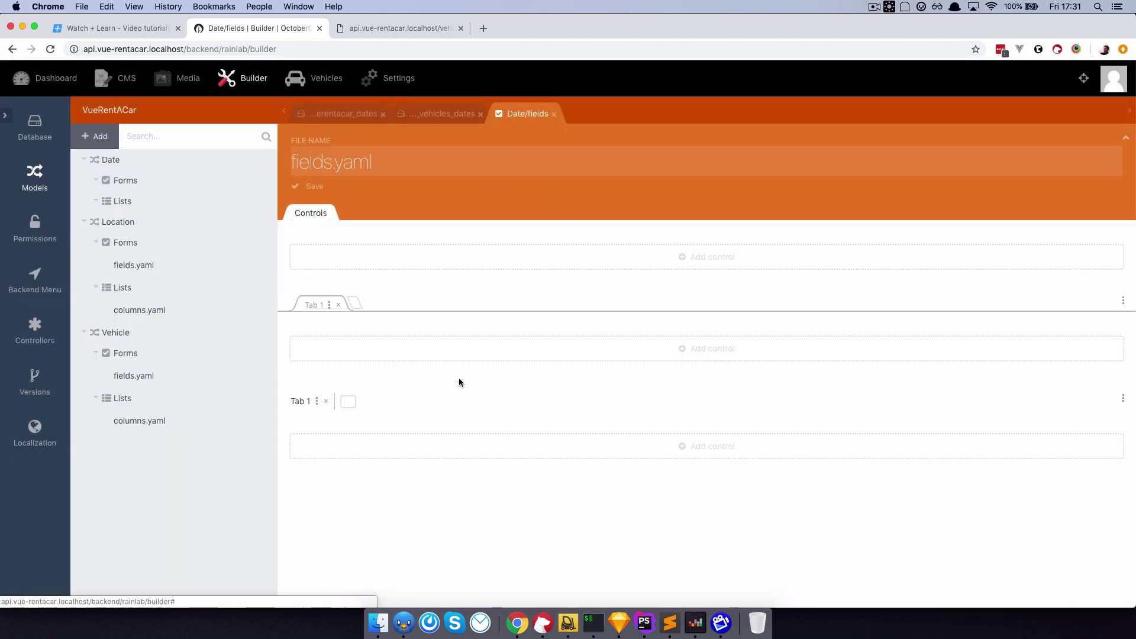
click(508, 259)
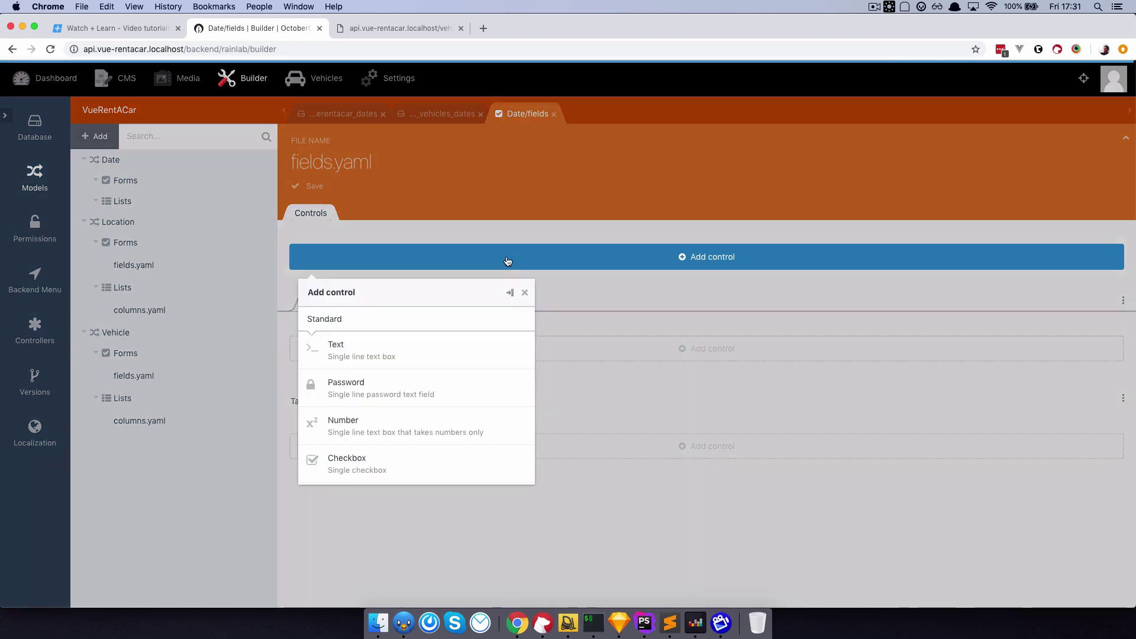
scroll(388, 418, down, 10)
scroll(391, 421, up, 3)
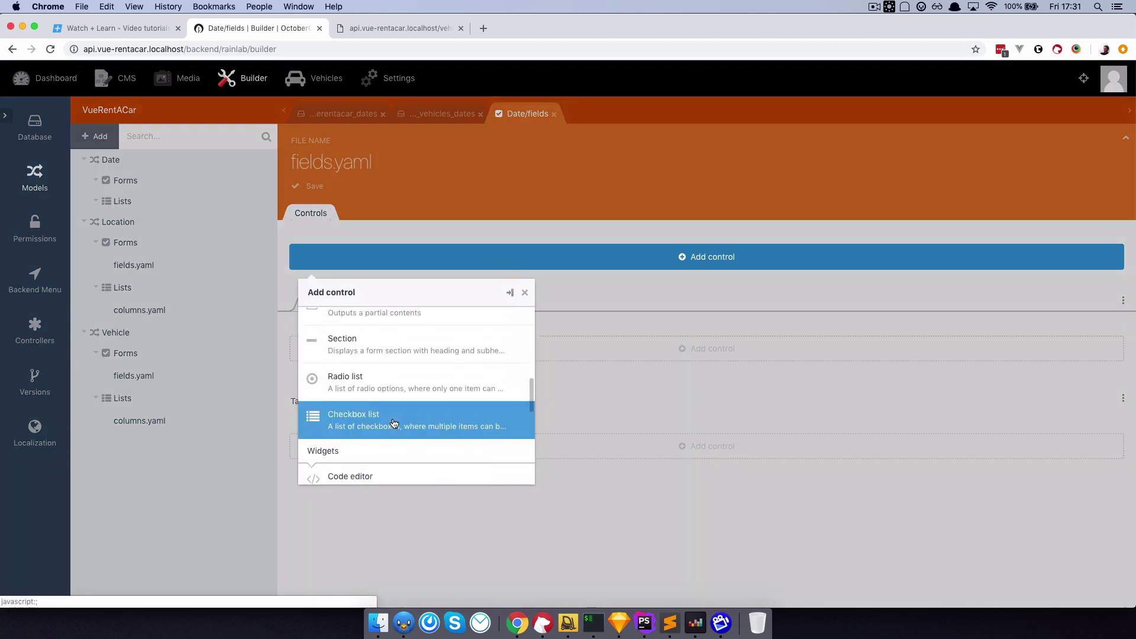
scroll(394, 423, down, 5)
scroll(401, 373, up, 2)
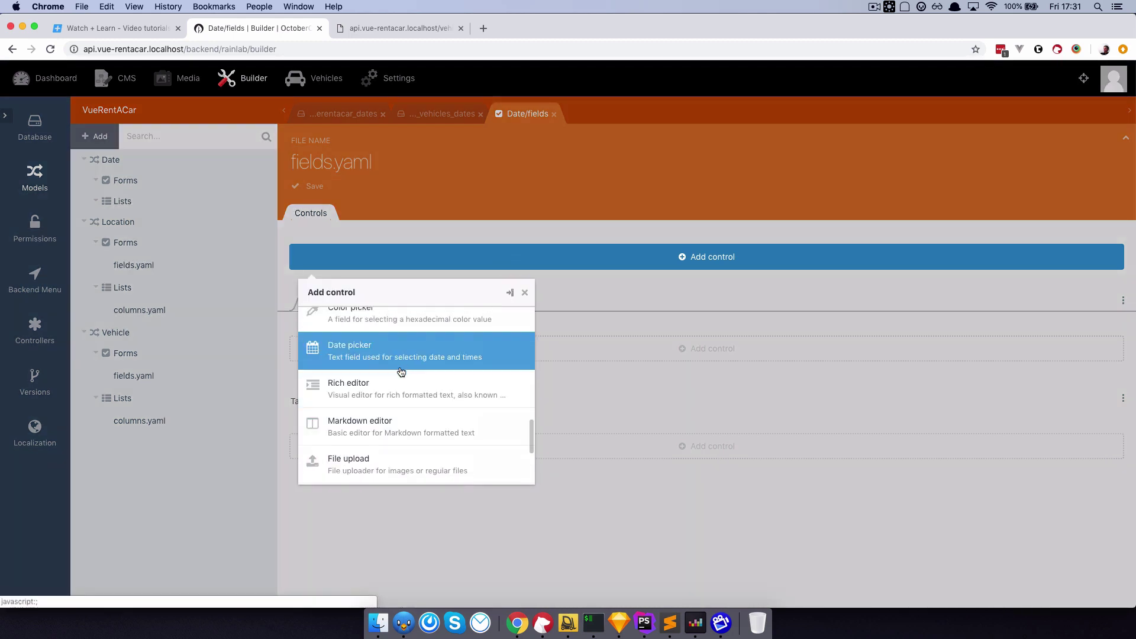
click(405, 358)
Name the date picker field pickup and label it Pickup Date.
drag(217, 290, 158, 291)
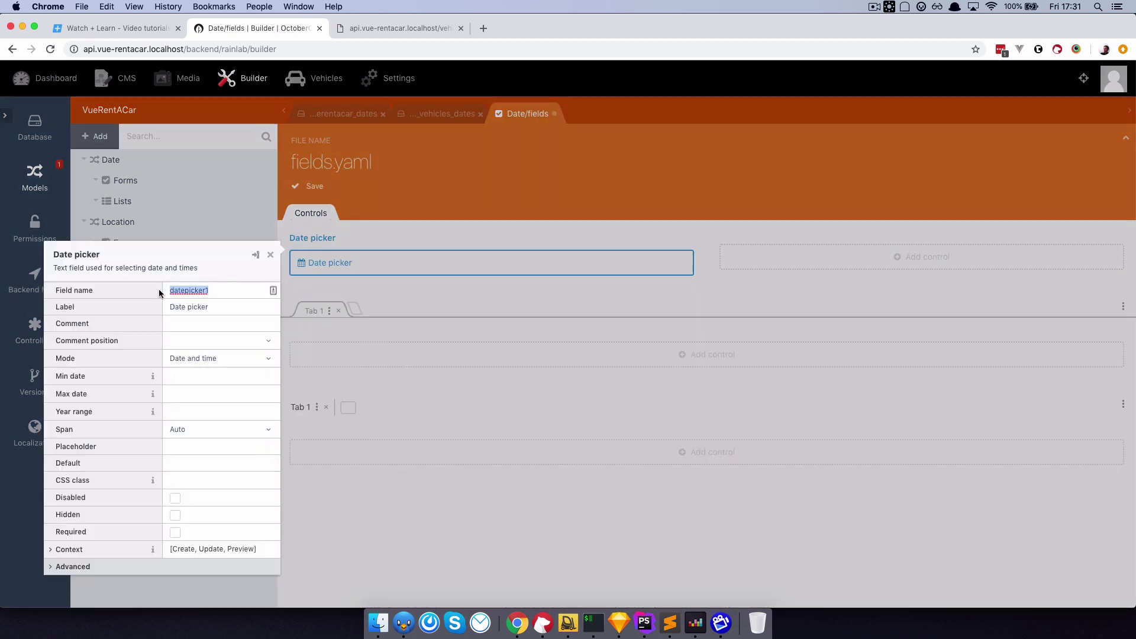
text(pickup)
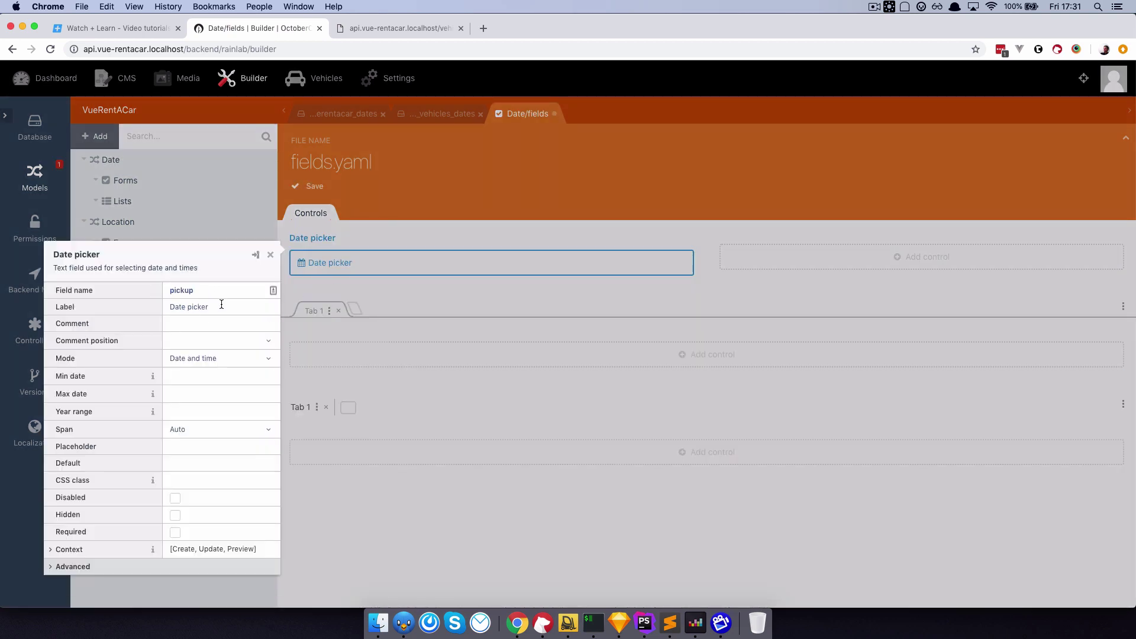
drag(221, 304, 123, 307)
text(Pickup Date)
click(270, 254)
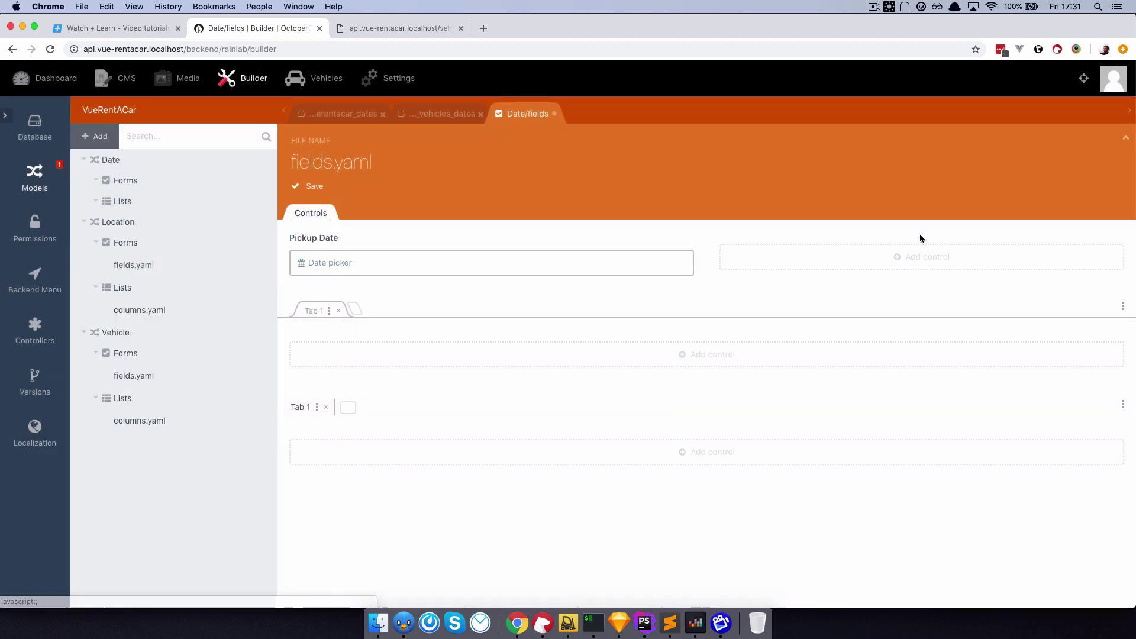
click(858, 256)
Add a second date picker beside Pickup Date and rename its field to drop_off.
scroll(808, 436, down, 3)
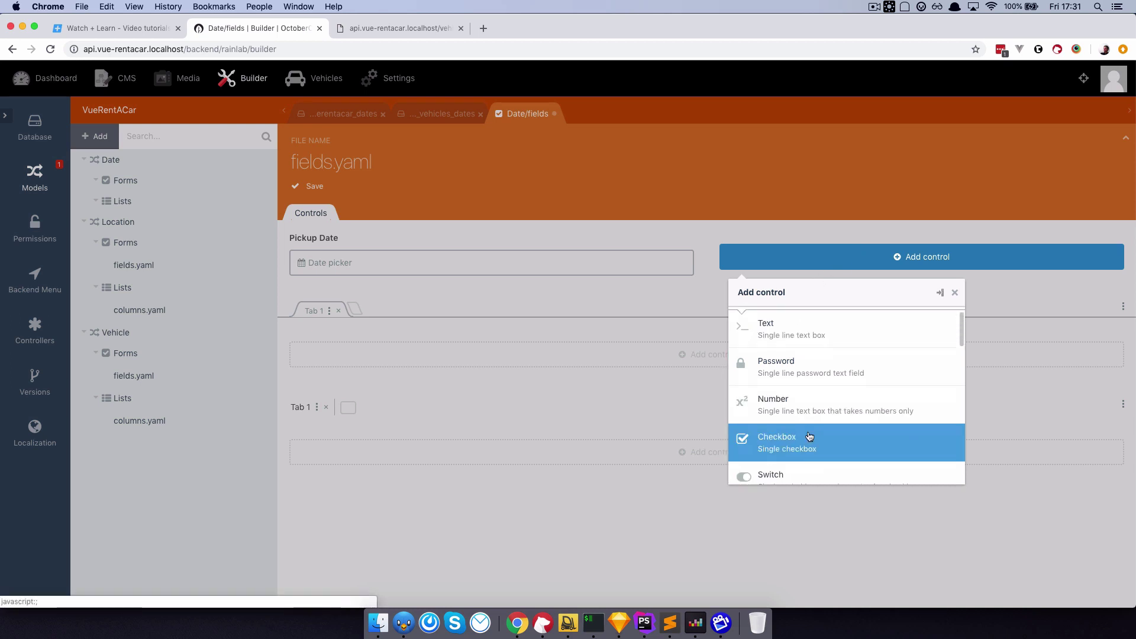
scroll(809, 436, down, 5)
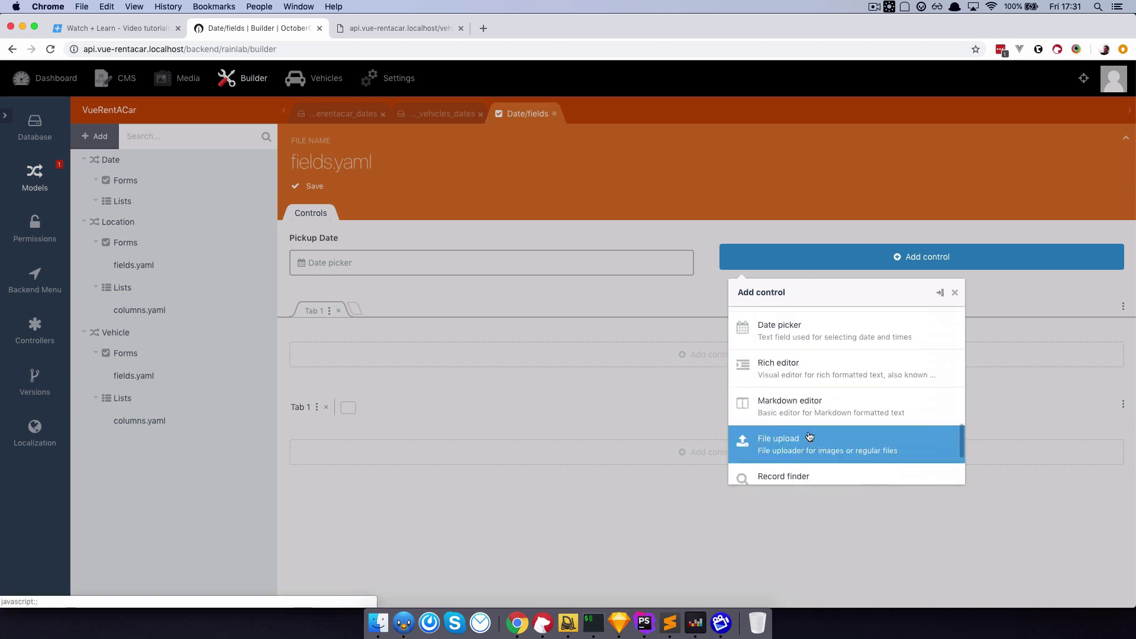
click(808, 366)
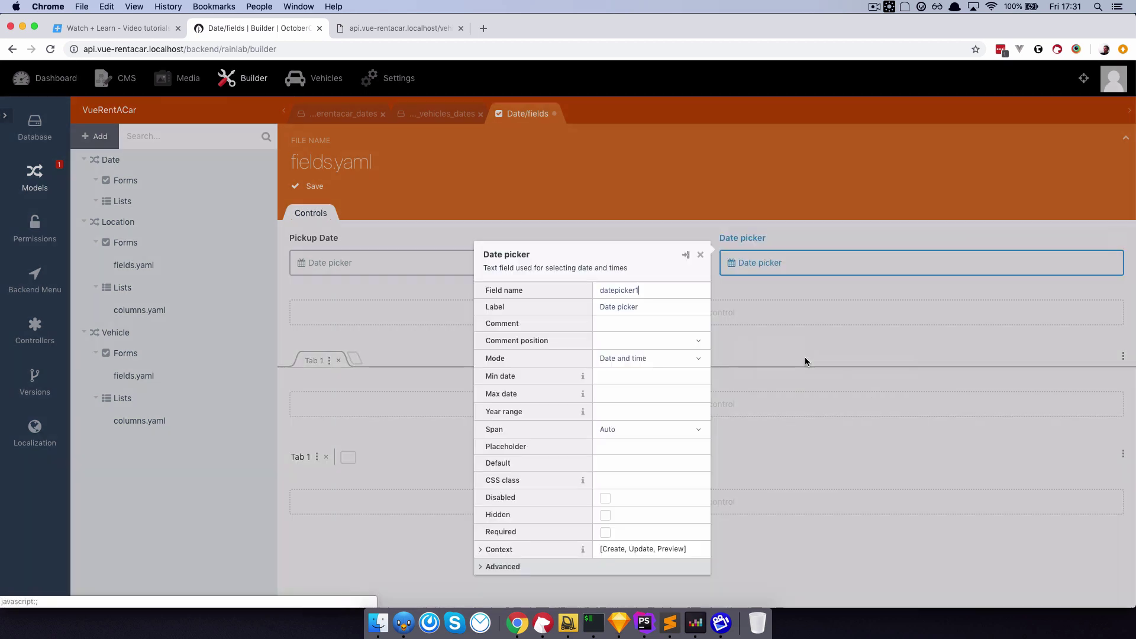
double_click(648, 293)
text(drop_off)
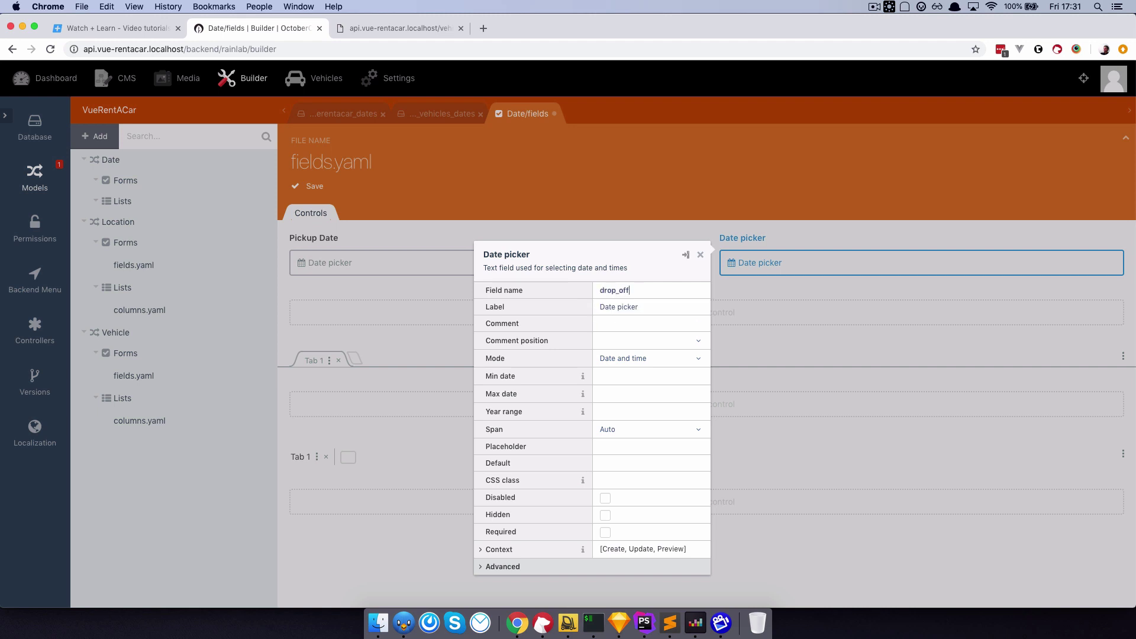